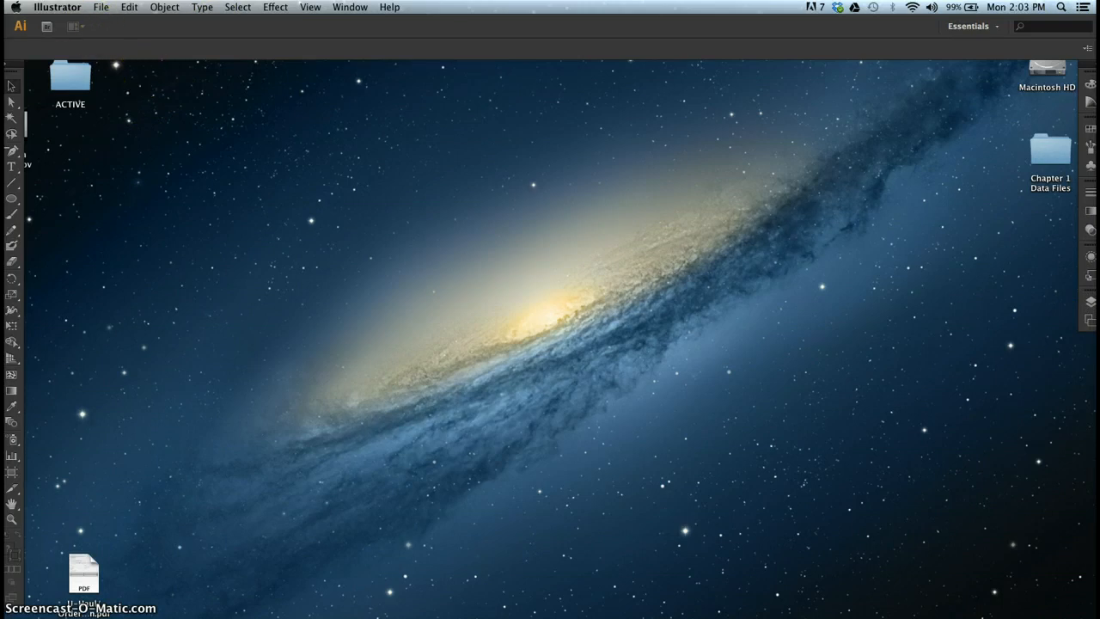
Start a new document named Test.ai, keeping the Custom profile.
{"action": "left_click", "coordinate": [99, 8]}
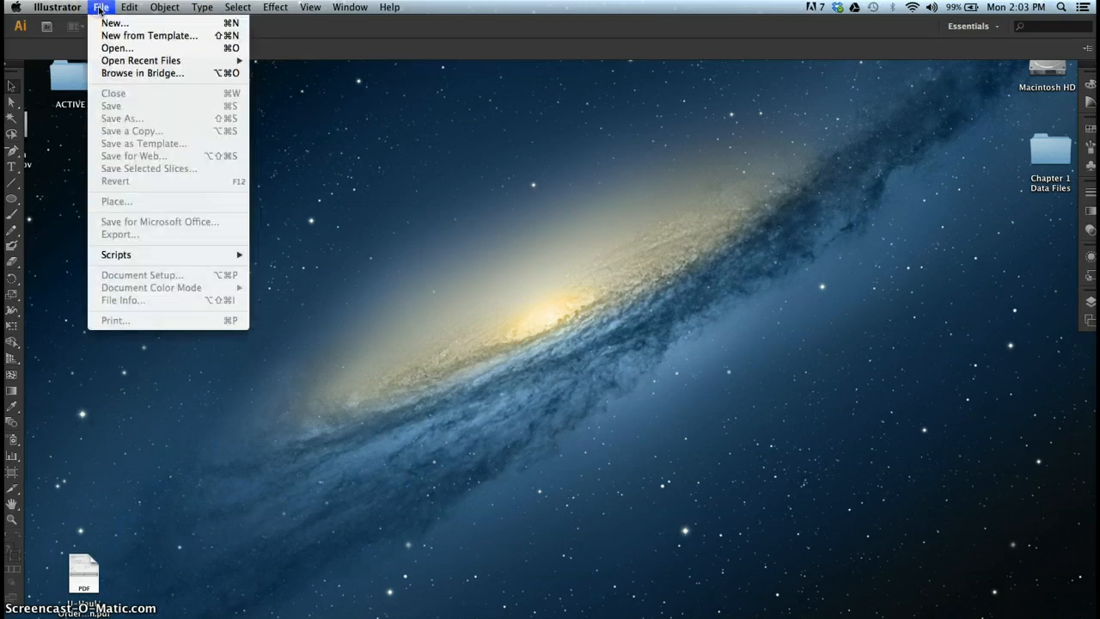
{"action": "left_click", "coordinate": [102, 24]}
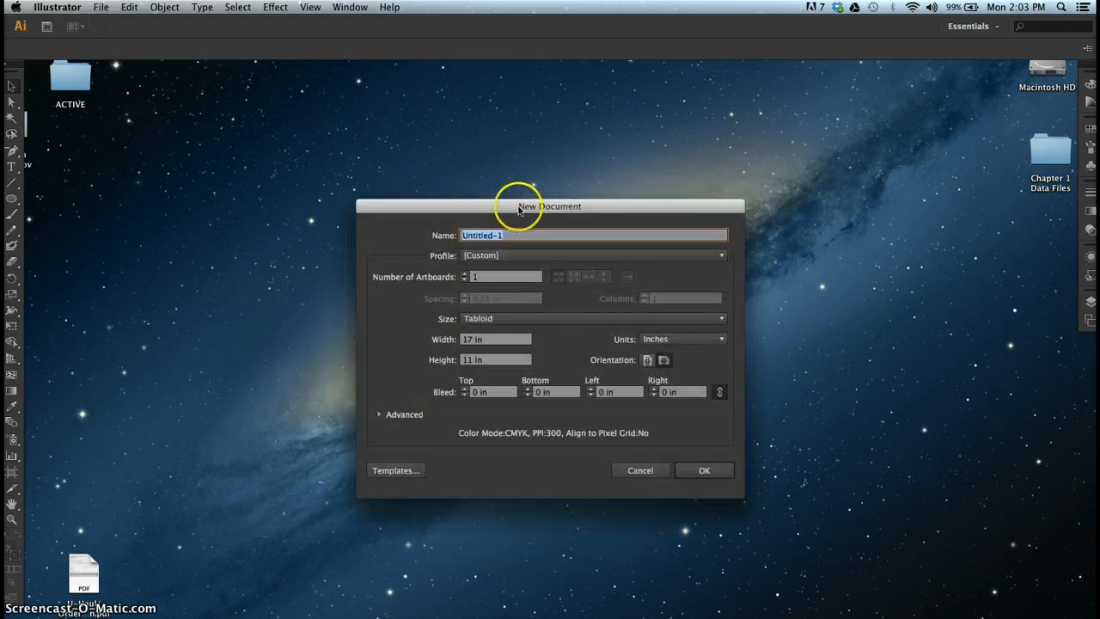
{"action": "left_click_drag", "start_coordinate": [590, 204], "coordinate": [556, 100]}
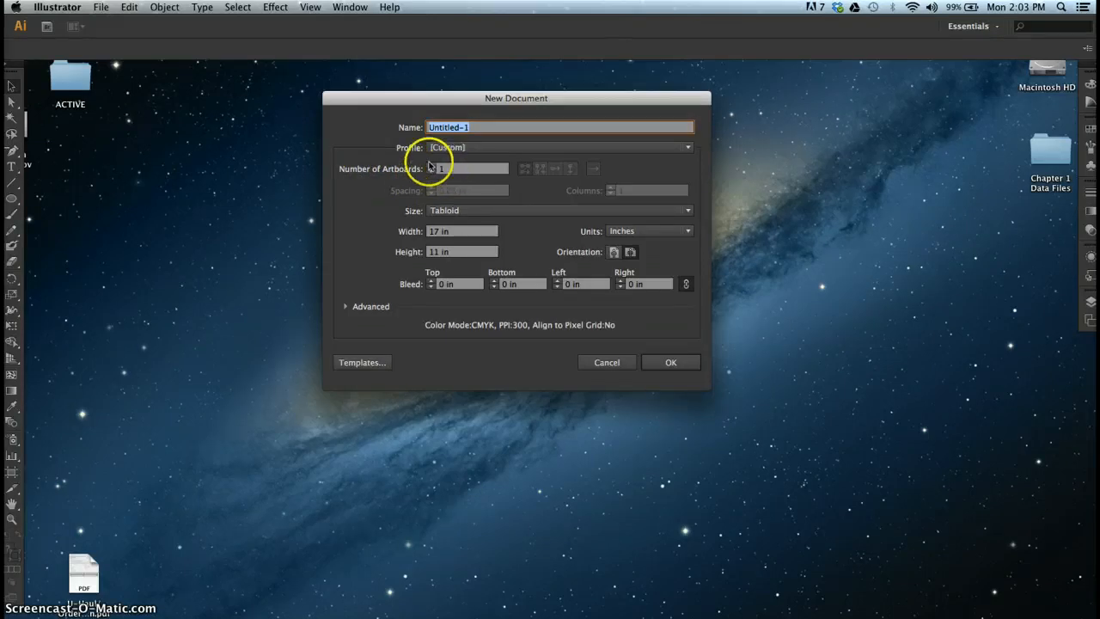
{"action": "left_click", "coordinate": [459, 182]}
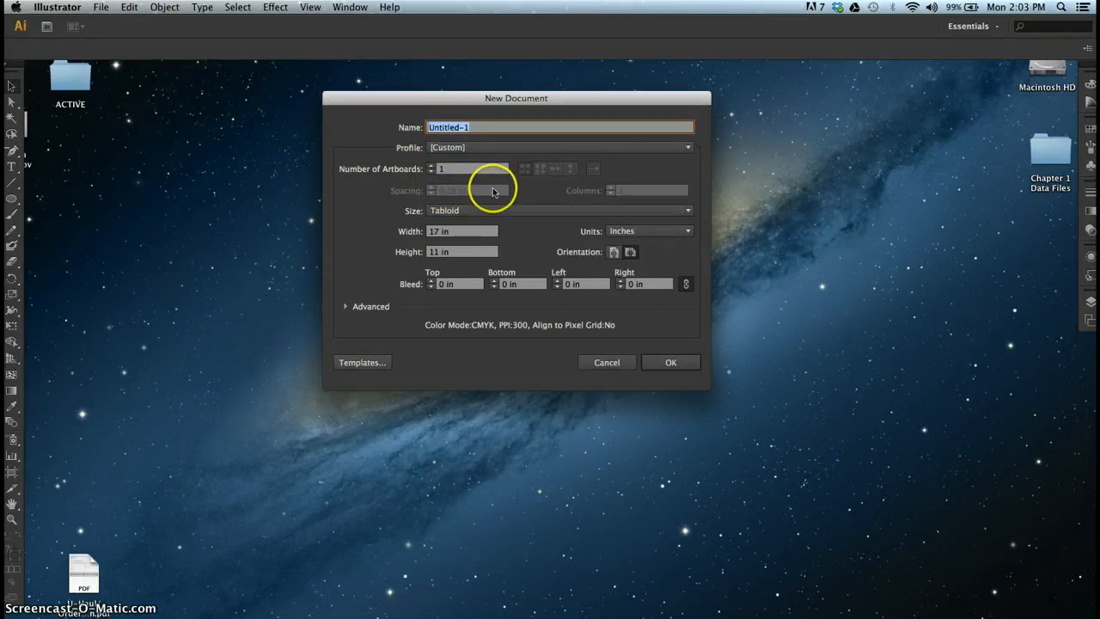
{"action": "left_click", "coordinate": [448, 126]}
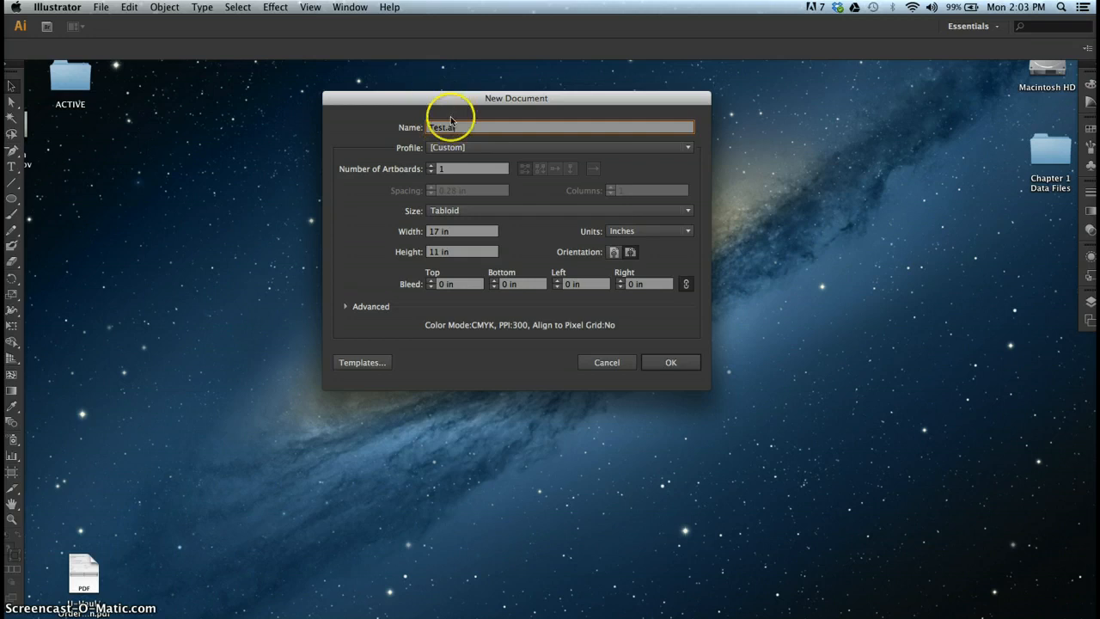
{"action": "key", "text": "BackSpace"}
{"action": "key", "text": "BackSpace"}
{"action": "left_click", "coordinate": [473, 147]}
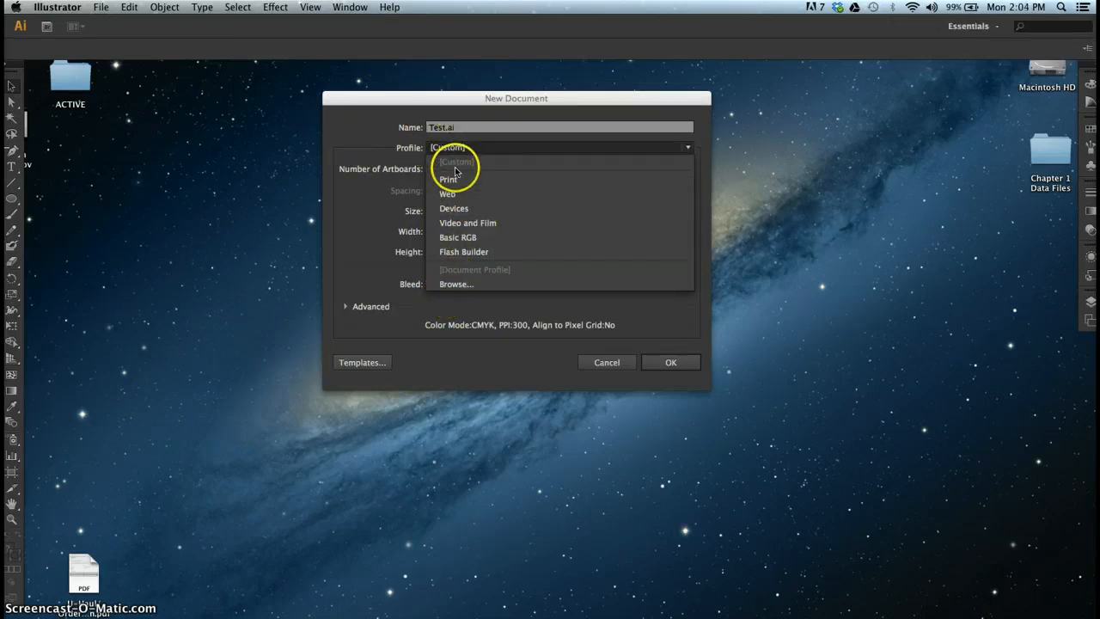
{"action": "left_click", "coordinate": [409, 161]}
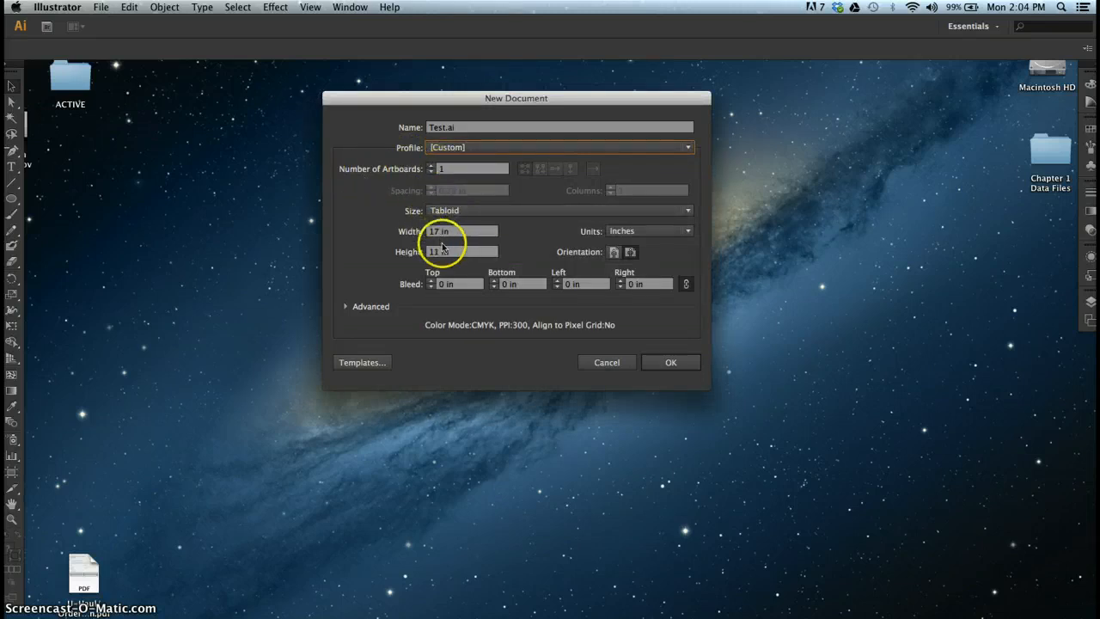
Set the new document's size to Letter in portrait orientation and check its advanced color and raster settings.
{"action": "left_click", "coordinate": [494, 215]}
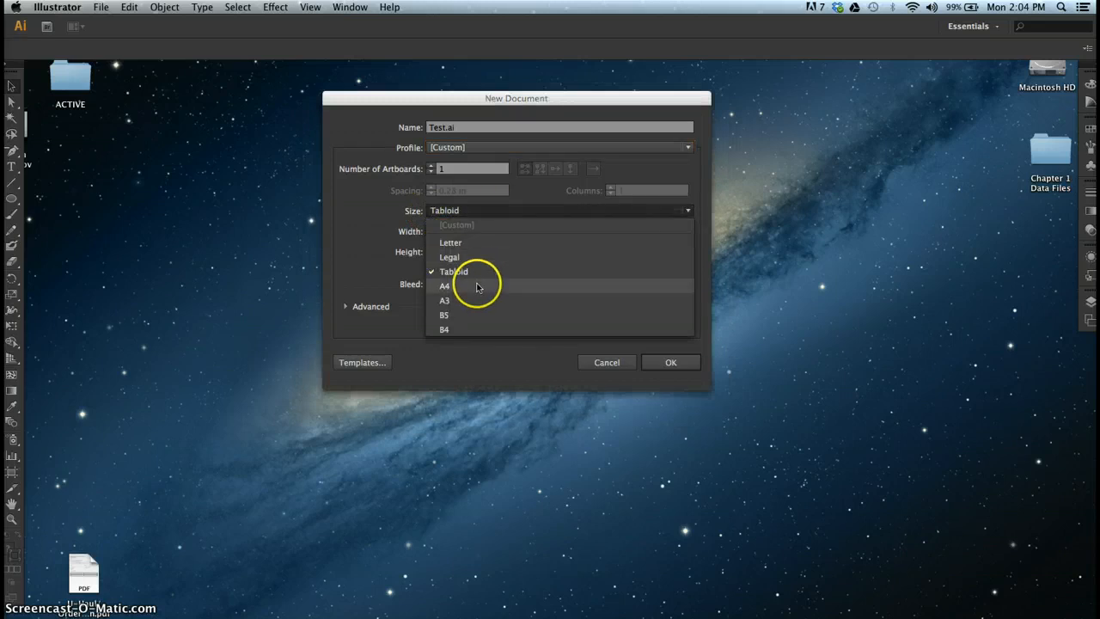
{"action": "left_click", "coordinate": [460, 244]}
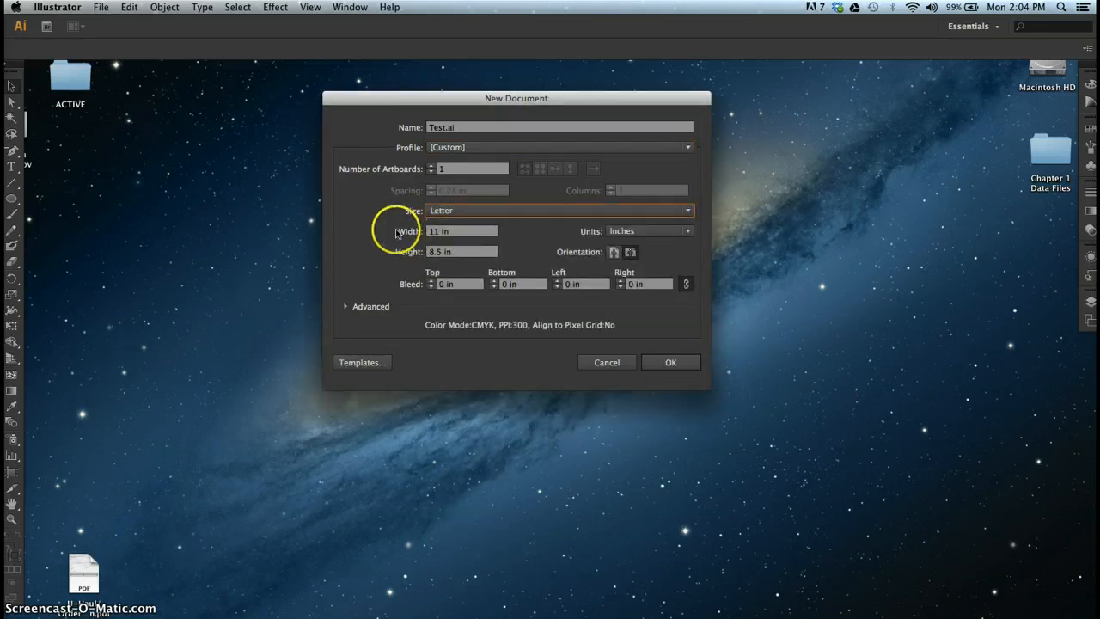
{"action": "left_click", "coordinate": [631, 253]}
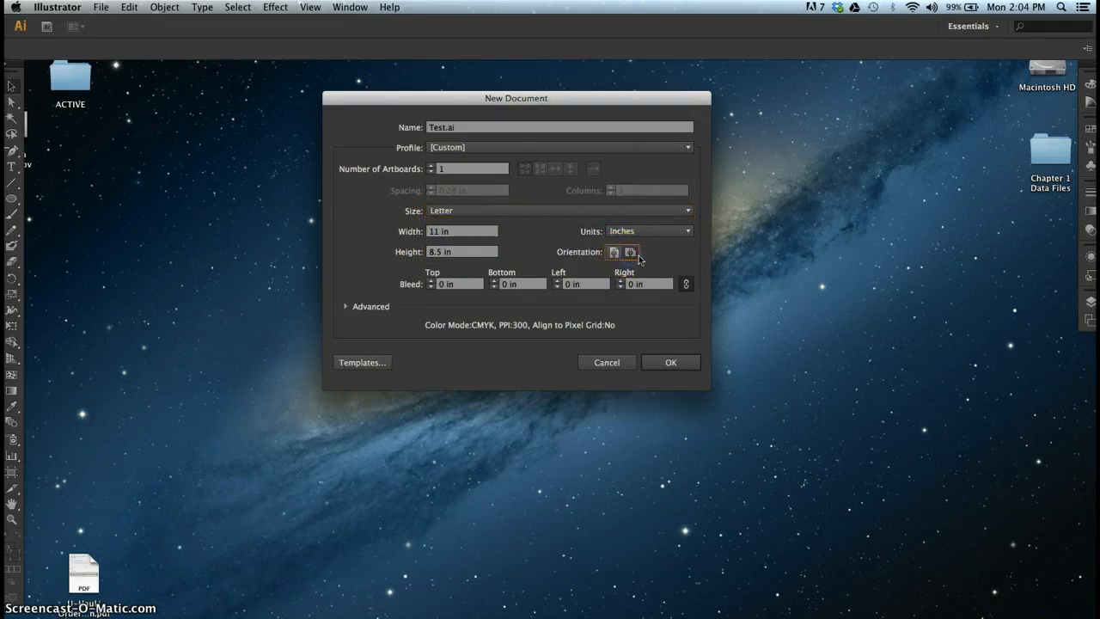
{"action": "left_click", "coordinate": [630, 252]}
{"action": "left_click", "coordinate": [613, 252]}
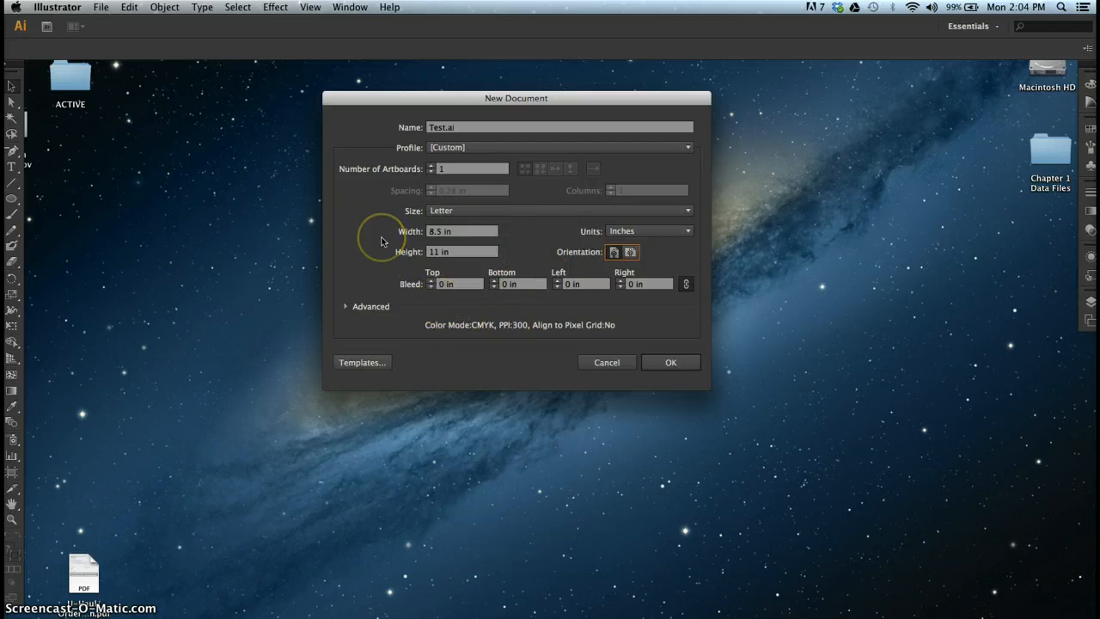
{"action": "left_click", "coordinate": [431, 307]}
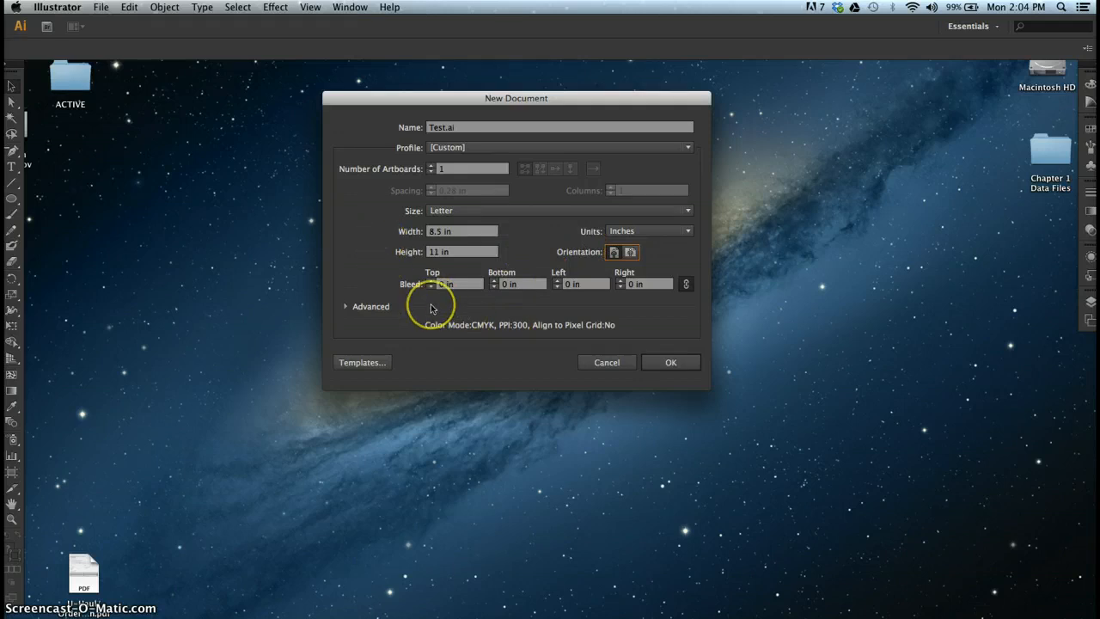
{"action": "left_click", "coordinate": [347, 308]}
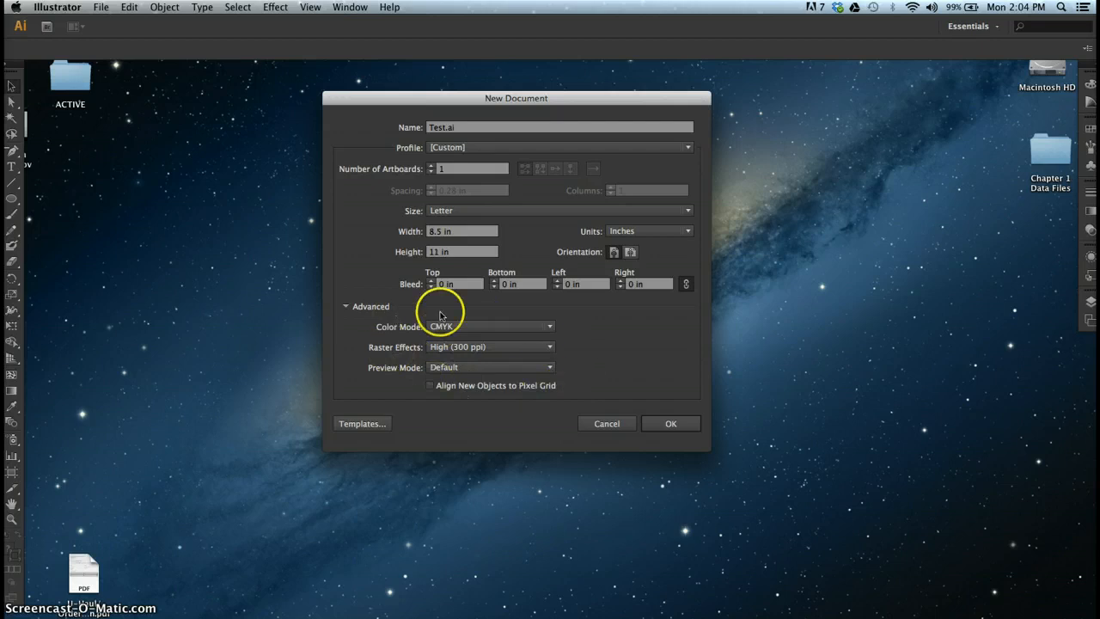
{"action": "left_click", "coordinate": [346, 307]}
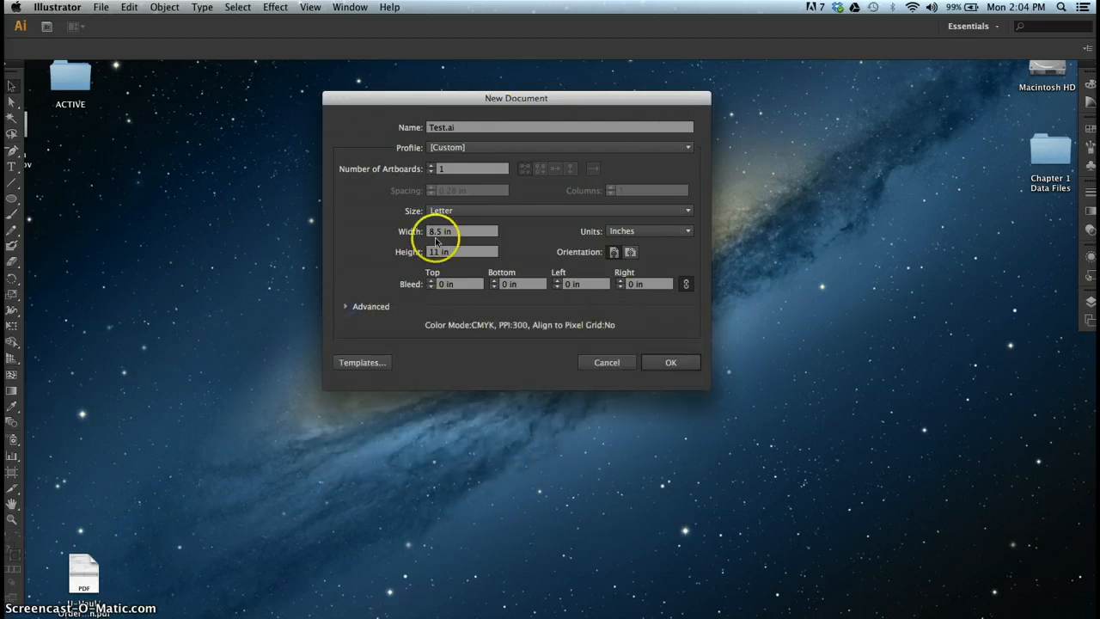
Unlink the bleed values, set the top bleed to 0.5 in, and relink them to apply it to all sides.
{"action": "left_click", "coordinate": [430, 282]}
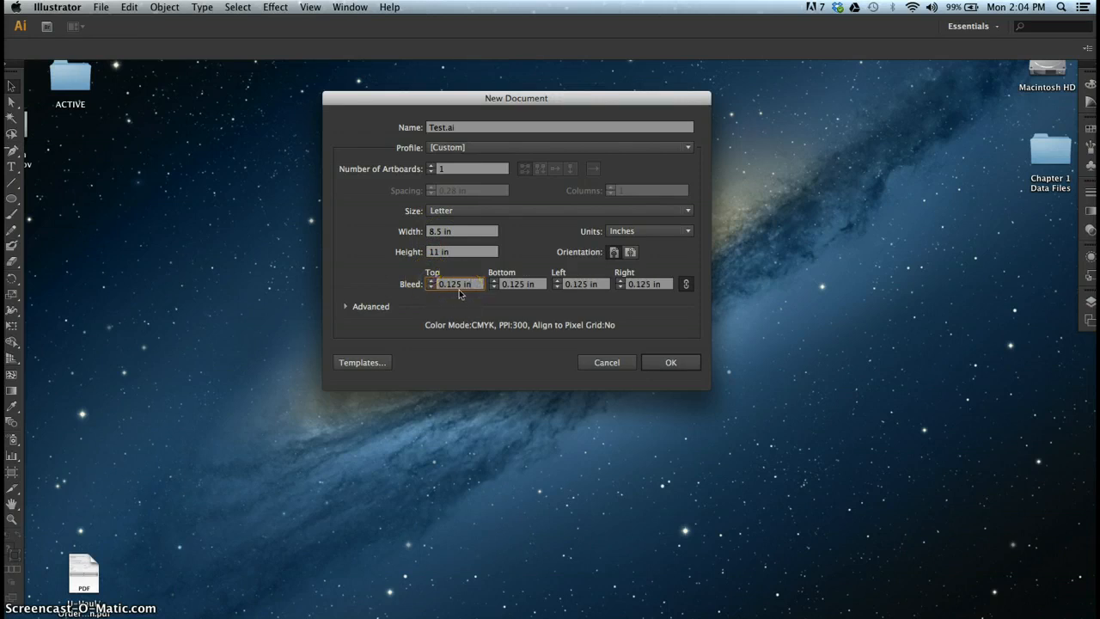
{"action": "left_click", "coordinate": [686, 283]}
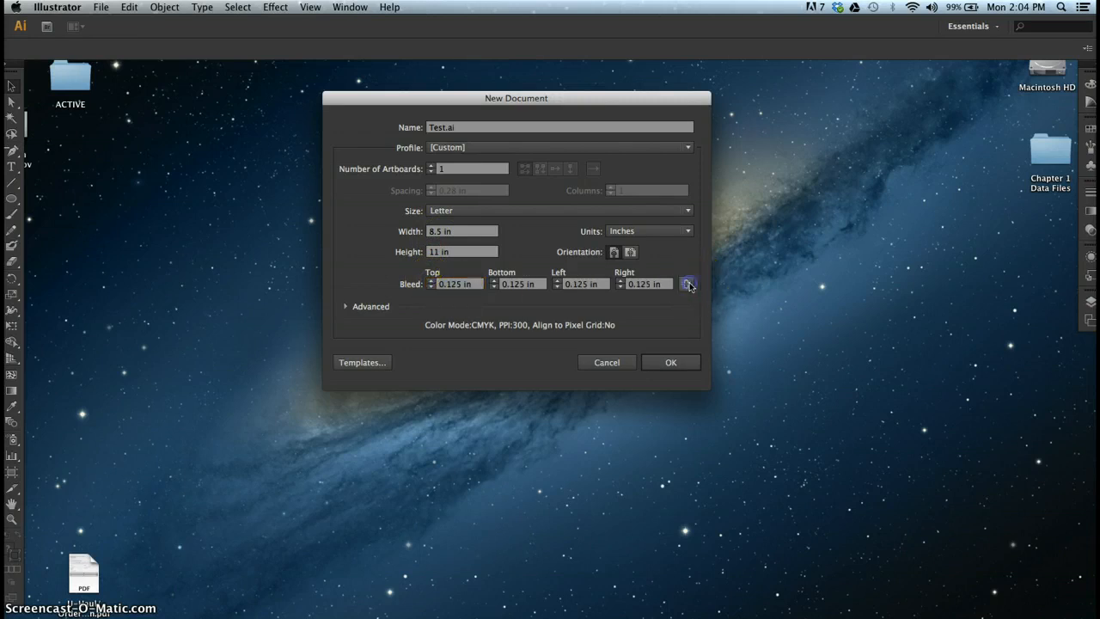
{"action": "left_click", "coordinate": [685, 286]}
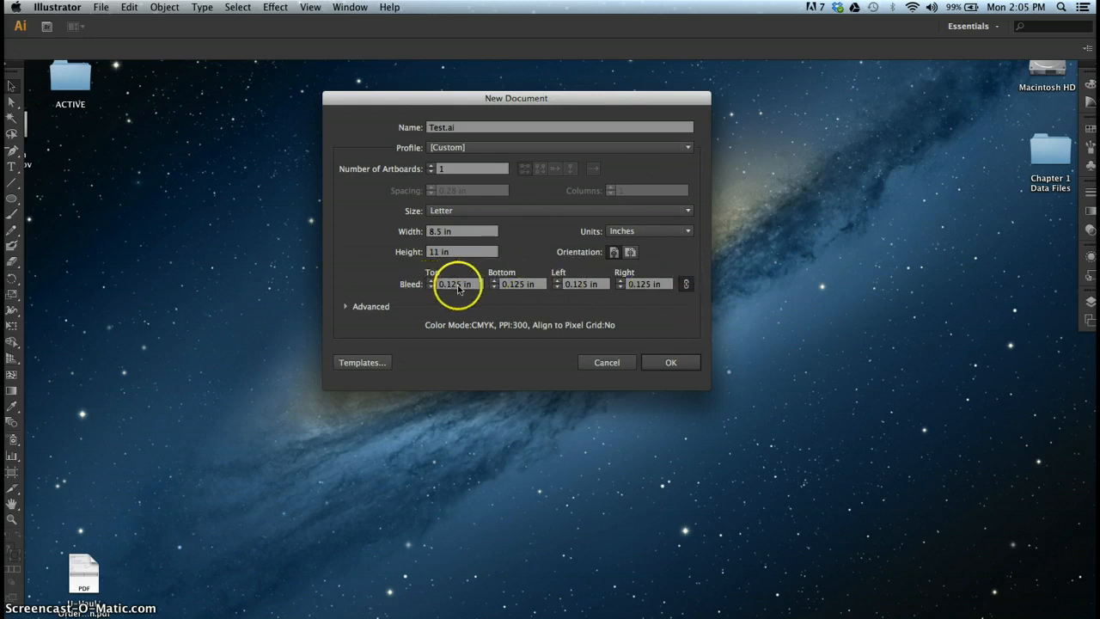
{"action": "left_click", "coordinate": [689, 283]}
{"action": "left_click", "coordinate": [455, 285]}
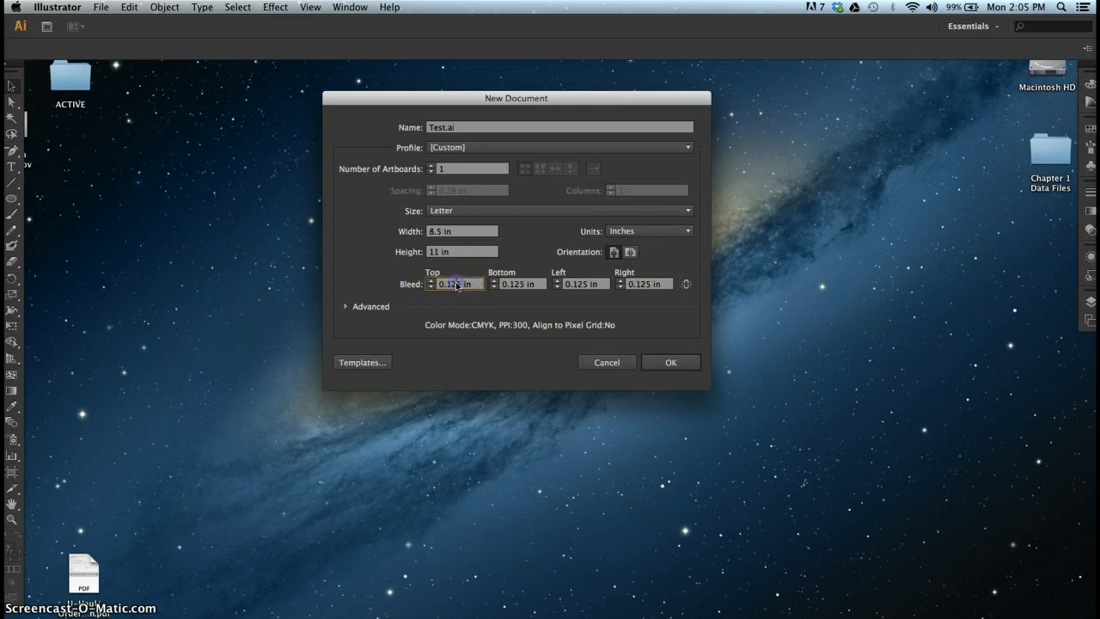
{"action": "left_click", "coordinate": [464, 303]}
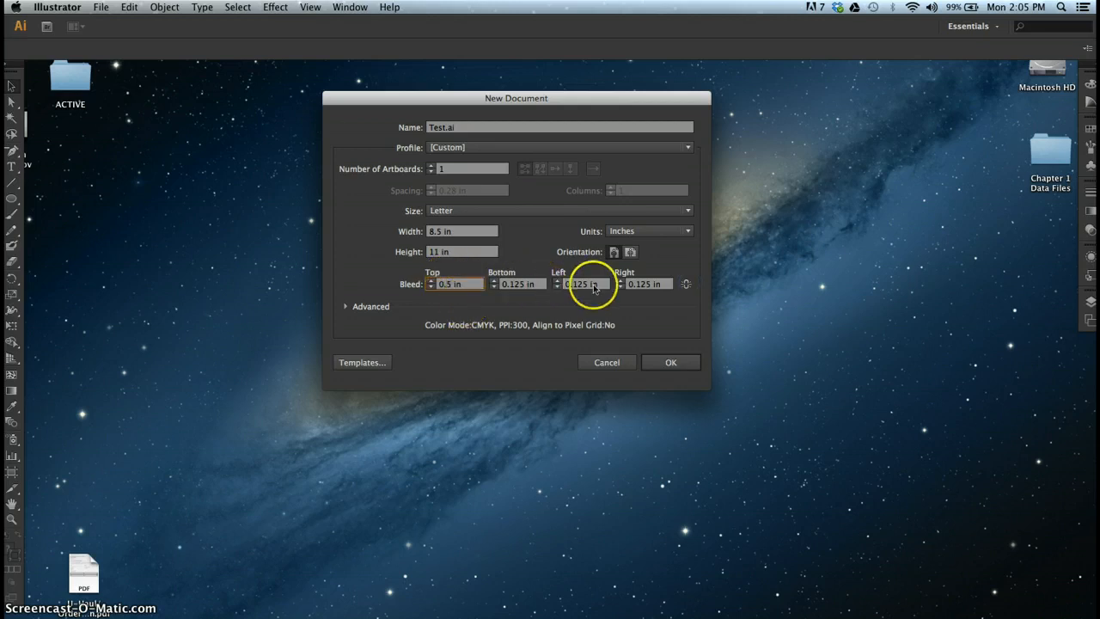
{"action": "left_click", "coordinate": [687, 284]}
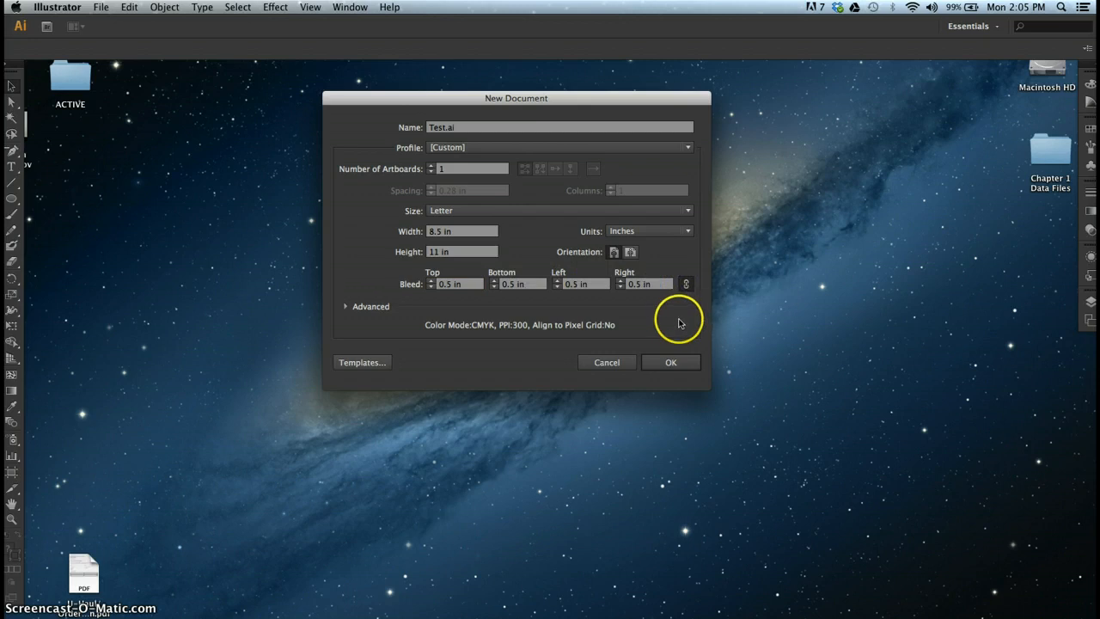
Set the bleed to 0.125 in on all sides and create the document.
{"action": "left_click", "coordinate": [464, 279]}
{"action": "left_click", "coordinate": [431, 288]}
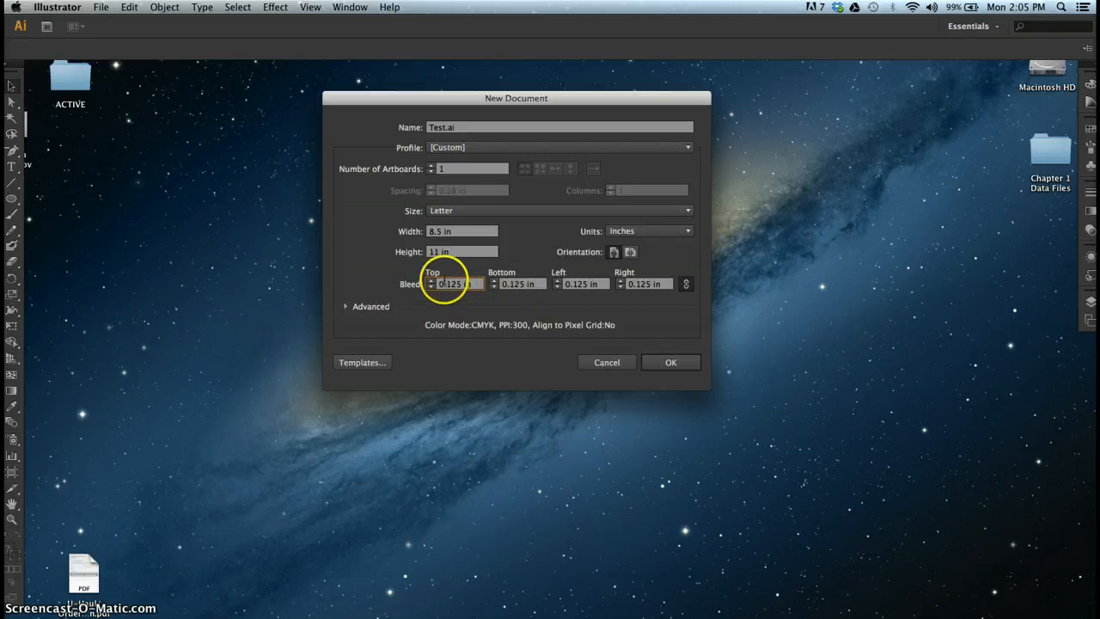
{"action": "left_click", "coordinate": [670, 363]}
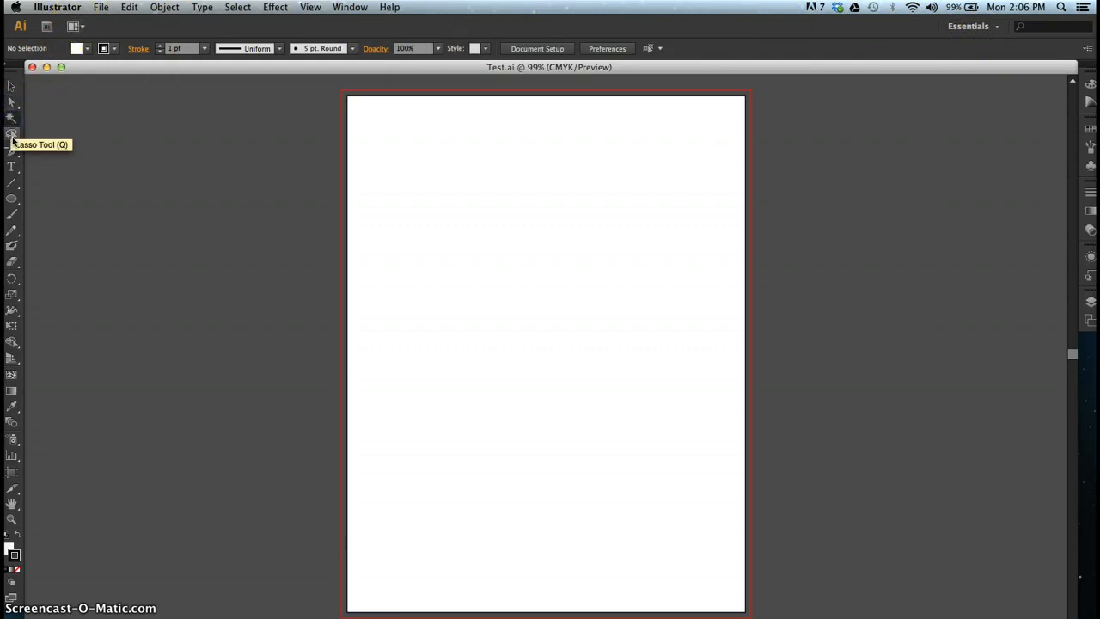
Activate the Selection tool and briefly view the Color and Symbols panels, leaving both collapsed.
{"action": "left_click", "coordinate": [11, 85]}
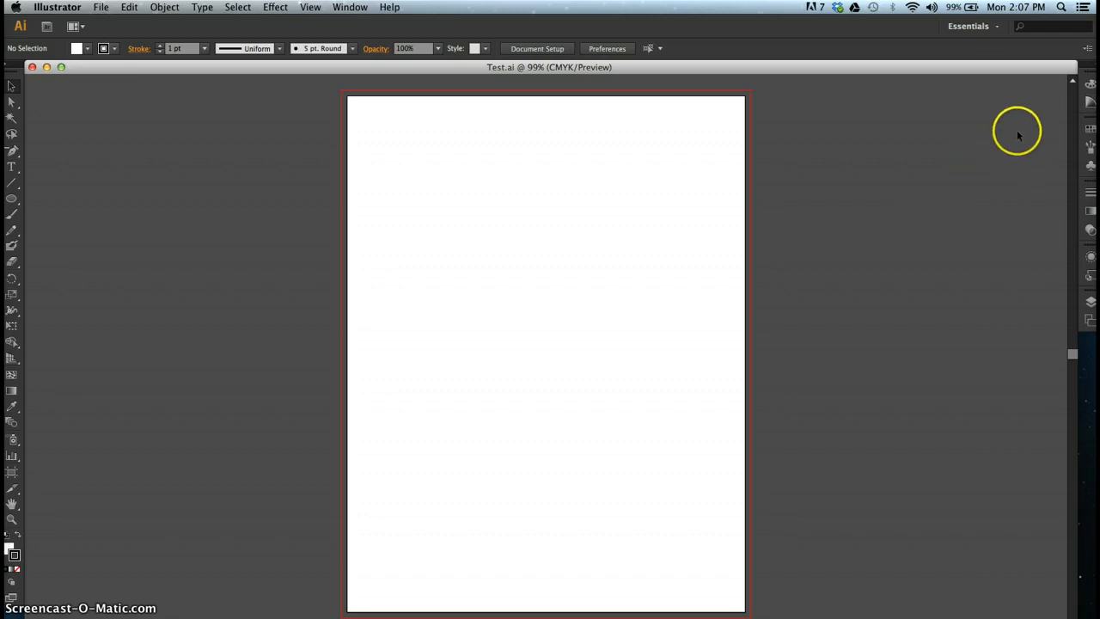
{"action": "left_click", "coordinate": [1091, 83]}
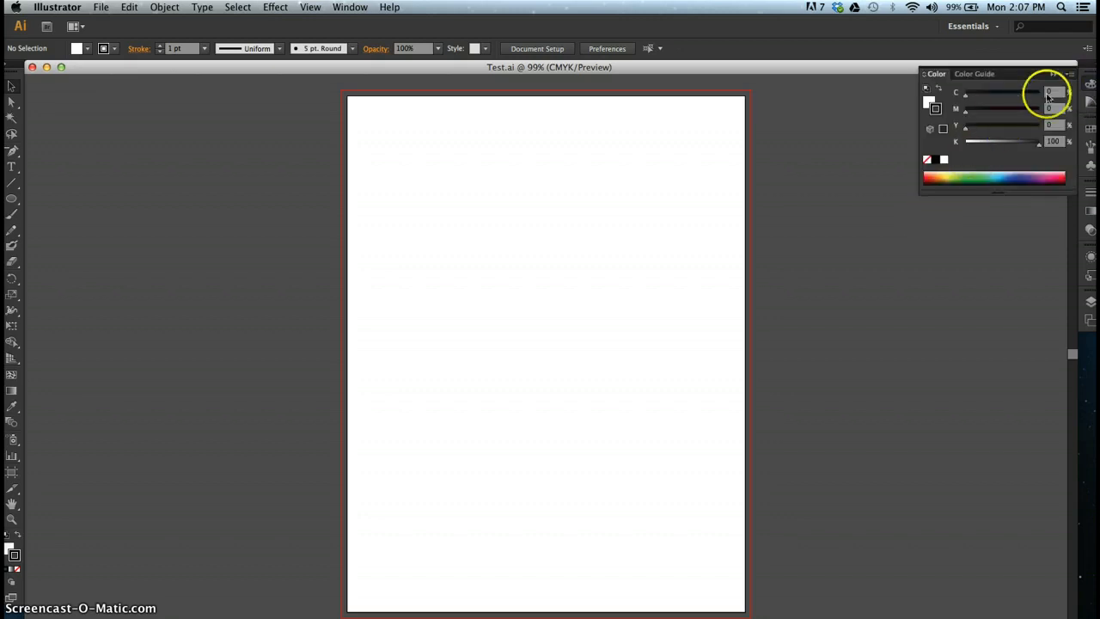
{"action": "left_click", "coordinate": [1088, 86]}
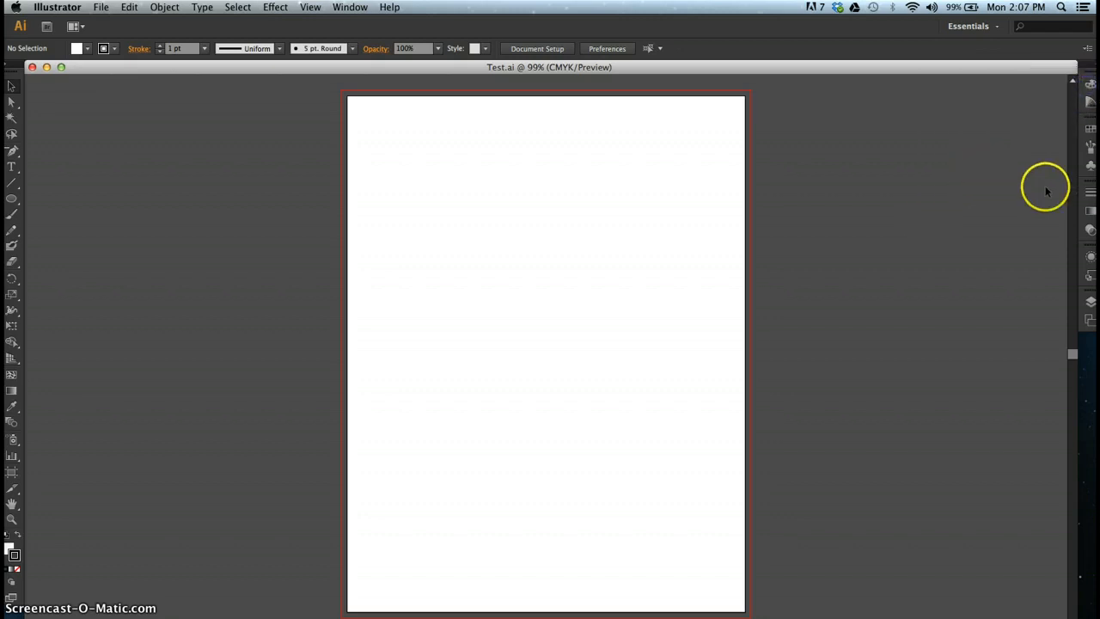
{"action": "left_click", "coordinate": [1091, 165]}
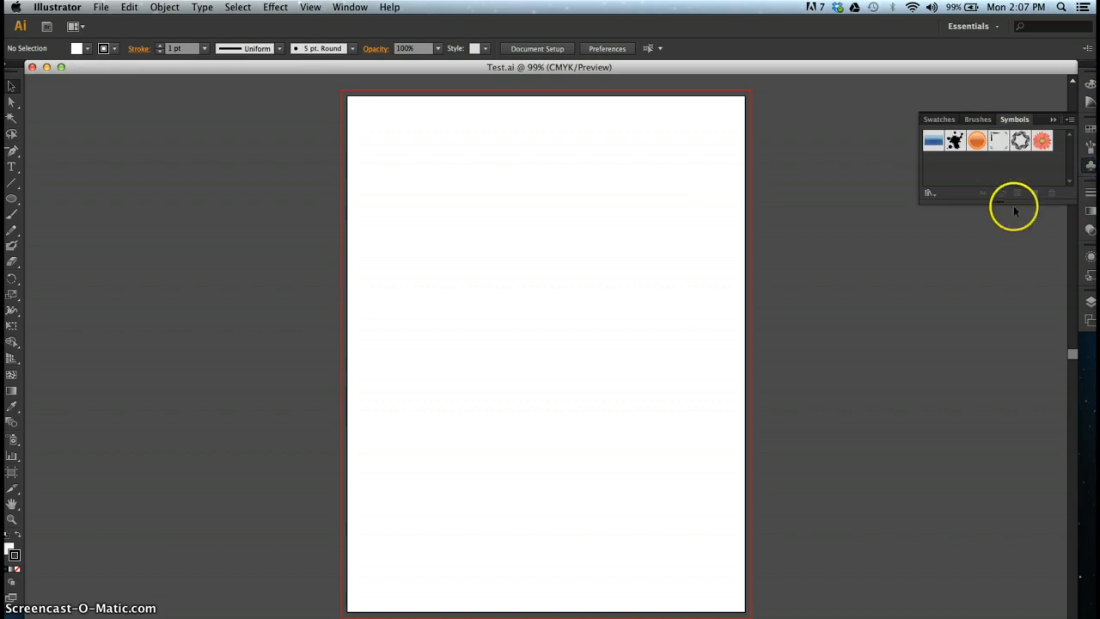
{"action": "left_click", "coordinate": [1088, 166]}
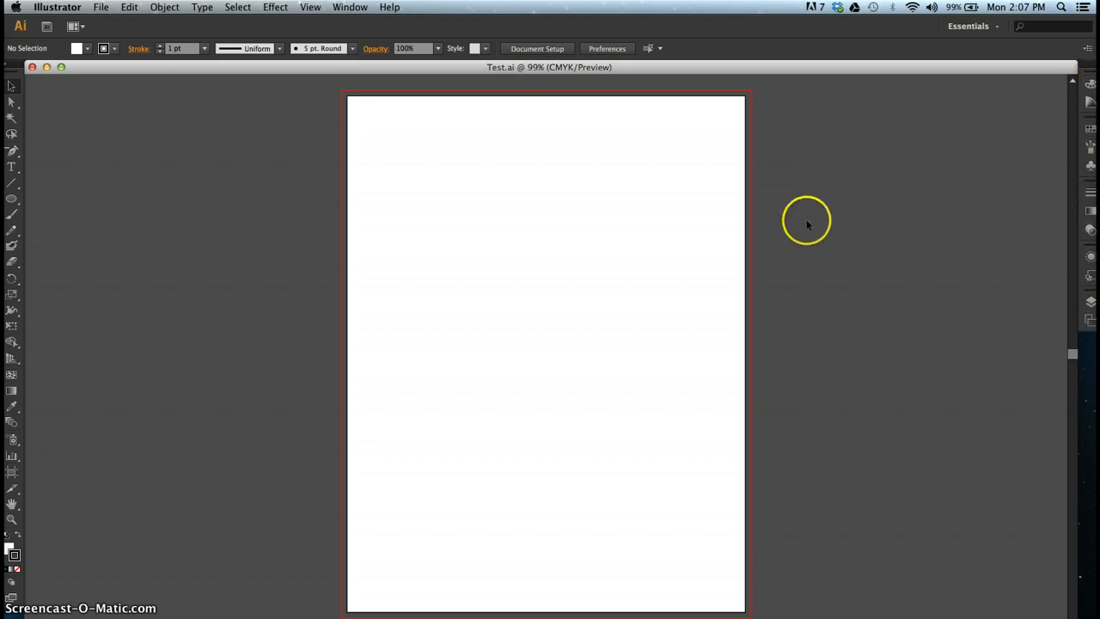
Hide the Tools panel and show it again.
{"action": "left_click", "coordinate": [350, 7]}
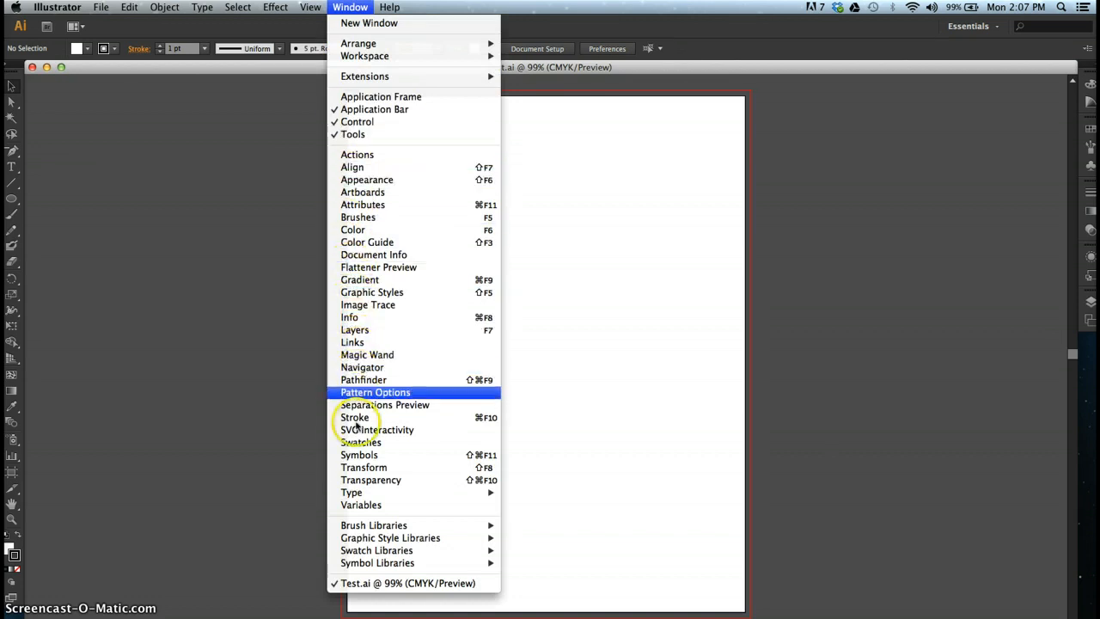
{"action": "left_click", "coordinate": [353, 137]}
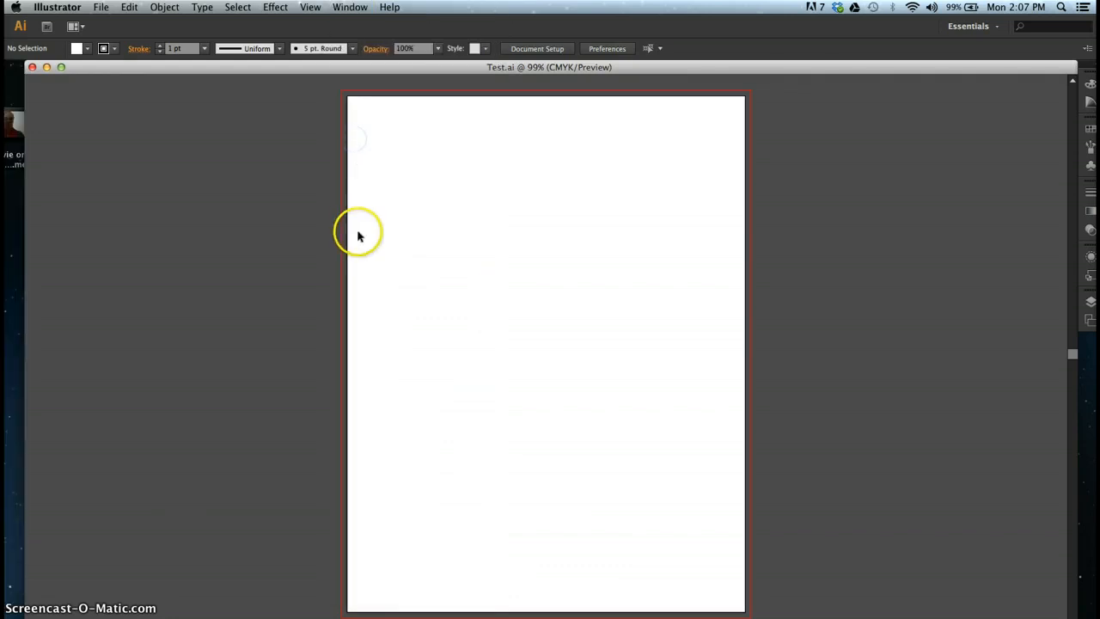
{"action": "left_click", "coordinate": [350, 7]}
{"action": "left_click", "coordinate": [344, 136]}
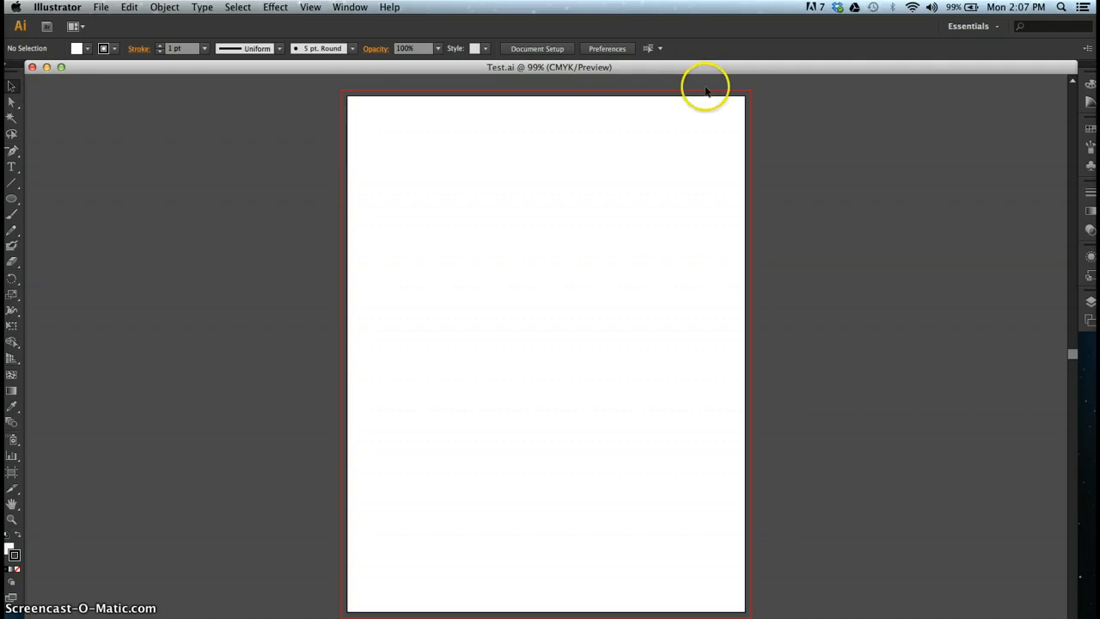
Undock the Color and Color Guide panels and float them over the artboard's right edge, with Color Guide beneath Color.
{"action": "left_click", "coordinate": [1090, 85]}
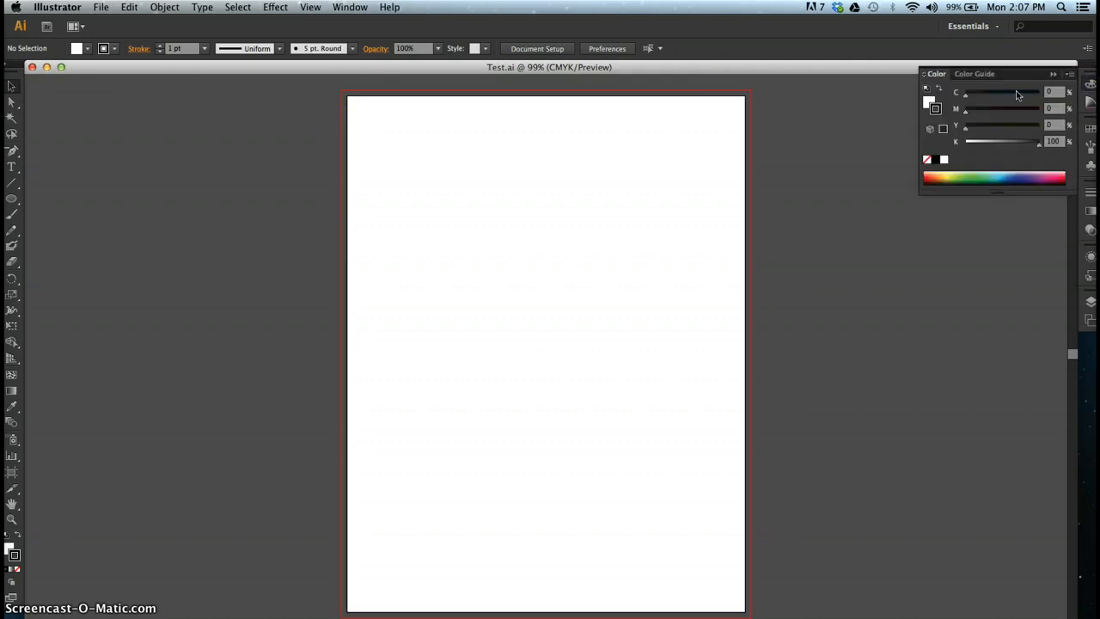
{"action": "left_click", "coordinate": [1090, 86]}
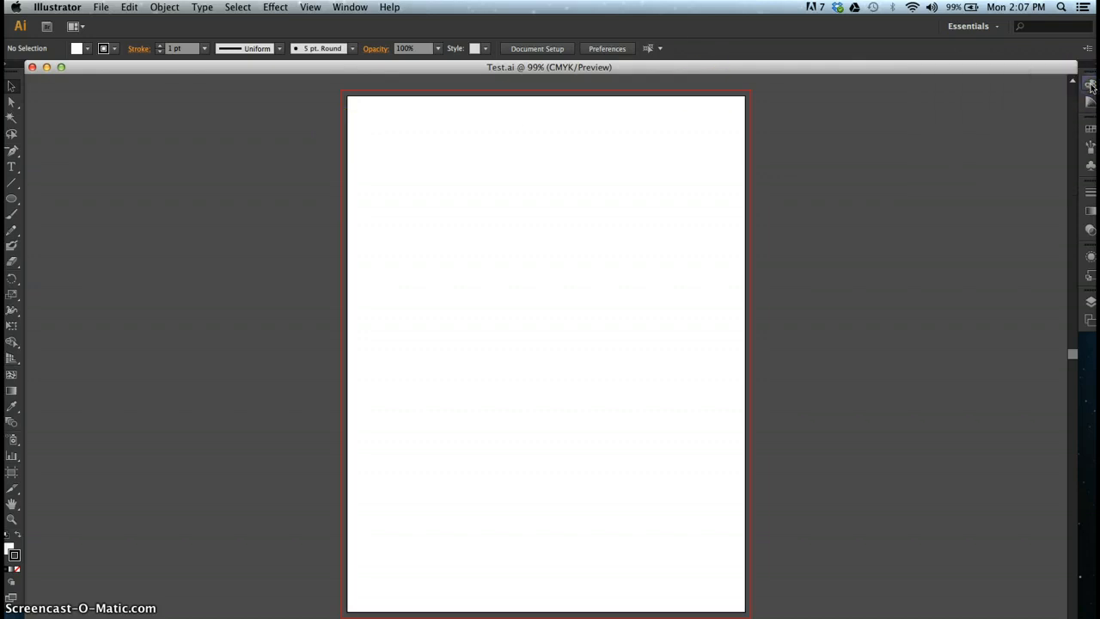
{"action": "left_click", "coordinate": [1091, 86]}
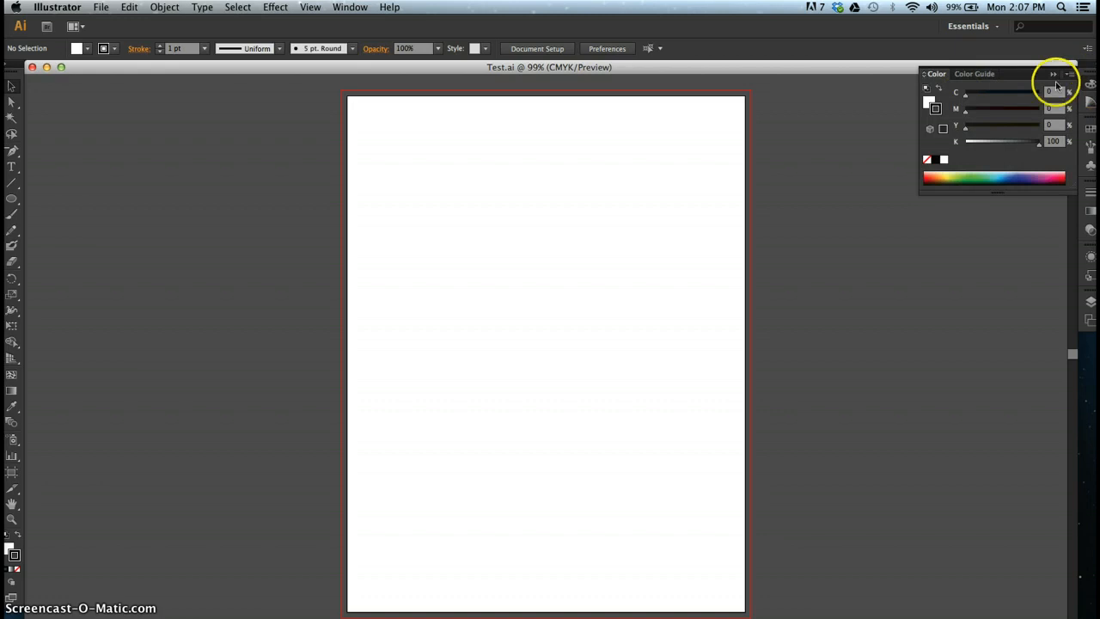
{"action": "left_click", "coordinate": [937, 74]}
{"action": "left_click_drag", "start_coordinate": [906, 80], "coordinate": [723, 161]}
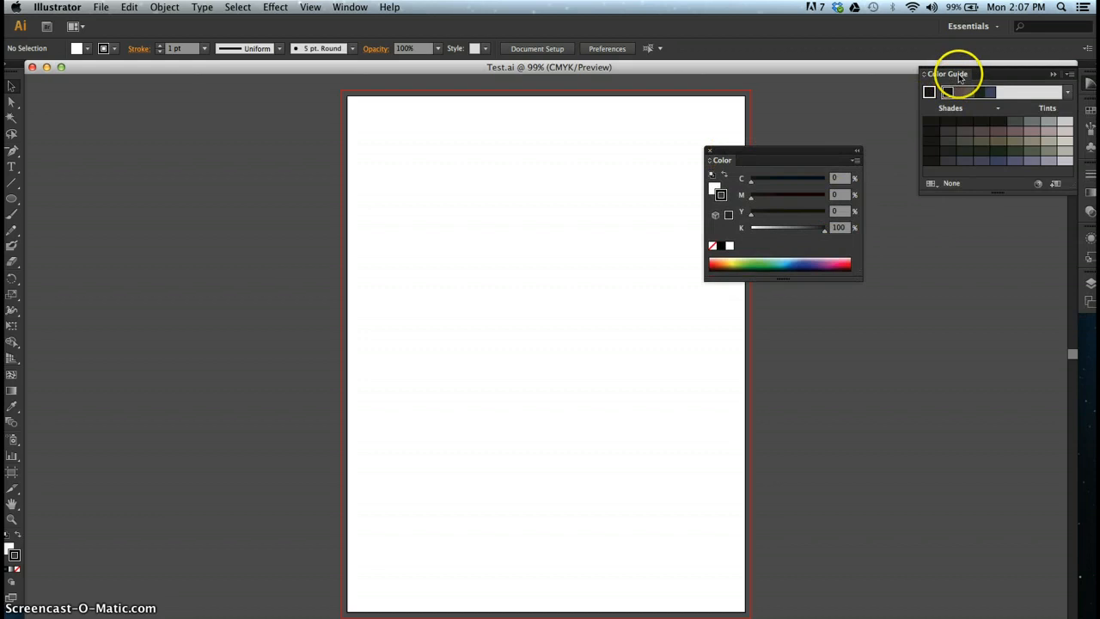
{"action": "left_click_drag", "start_coordinate": [927, 123], "coordinate": [746, 314]}
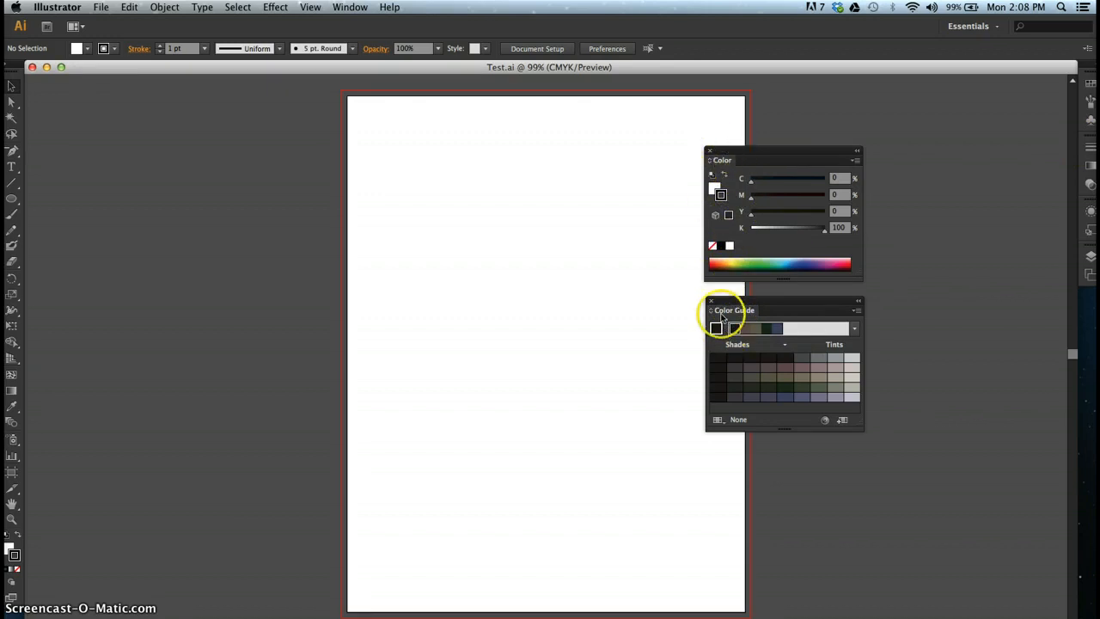
Float the Swatches and Symbols panels over the artboard, with Symbols beneath Swatches, and close the Color Guide panel.
{"action": "left_click", "coordinate": [1091, 84]}
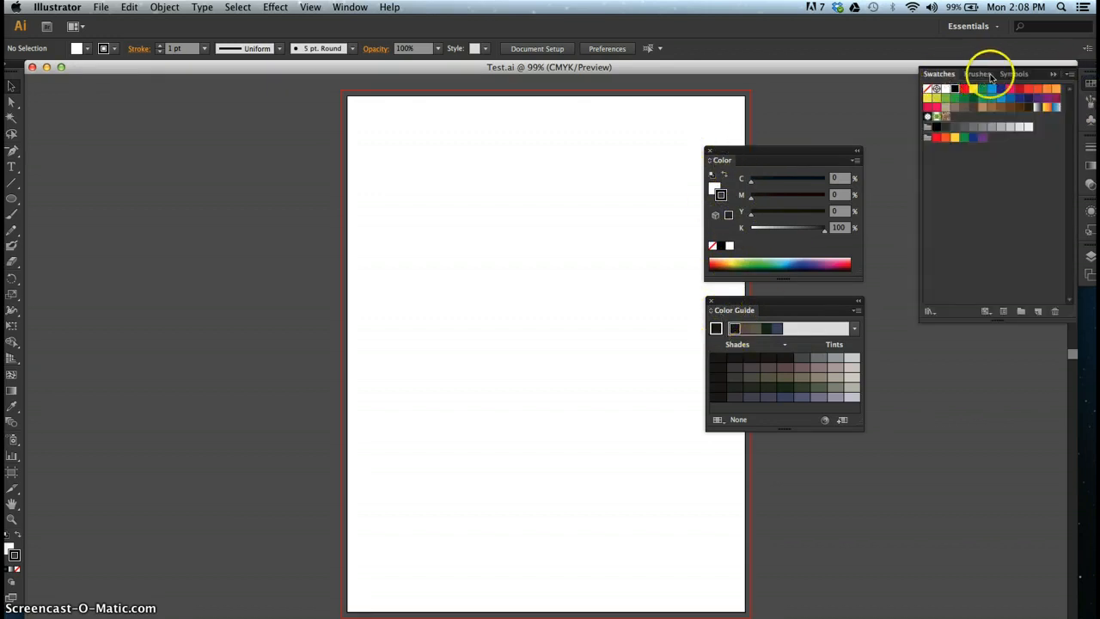
{"action": "left_click_drag", "start_coordinate": [955, 78], "coordinate": [562, 155]}
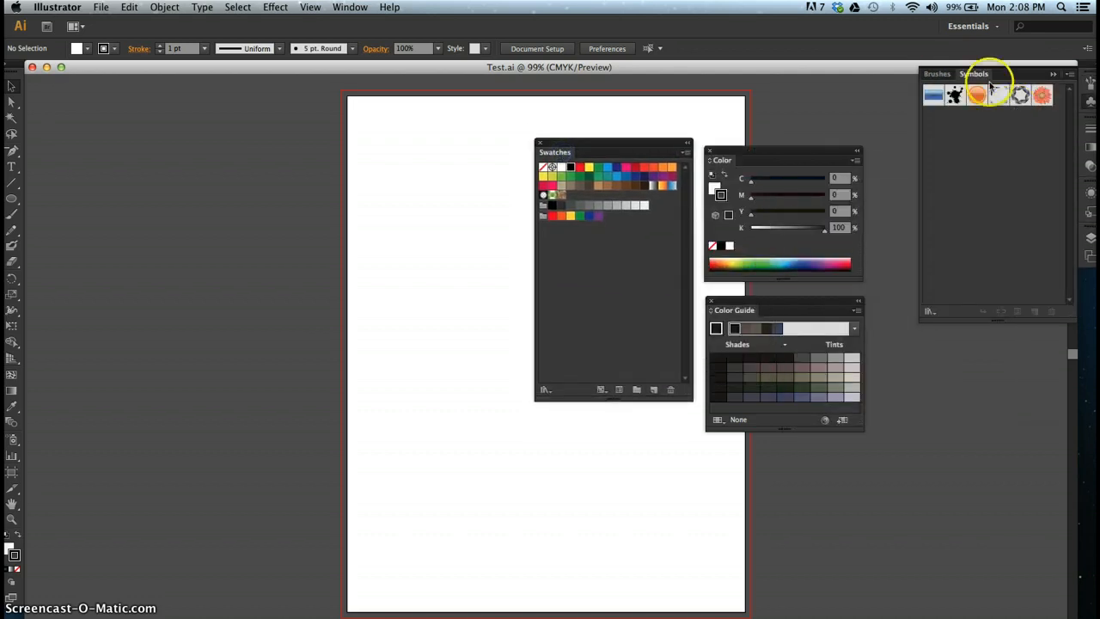
{"action": "left_click_drag", "start_coordinate": [982, 74], "coordinate": [548, 438]}
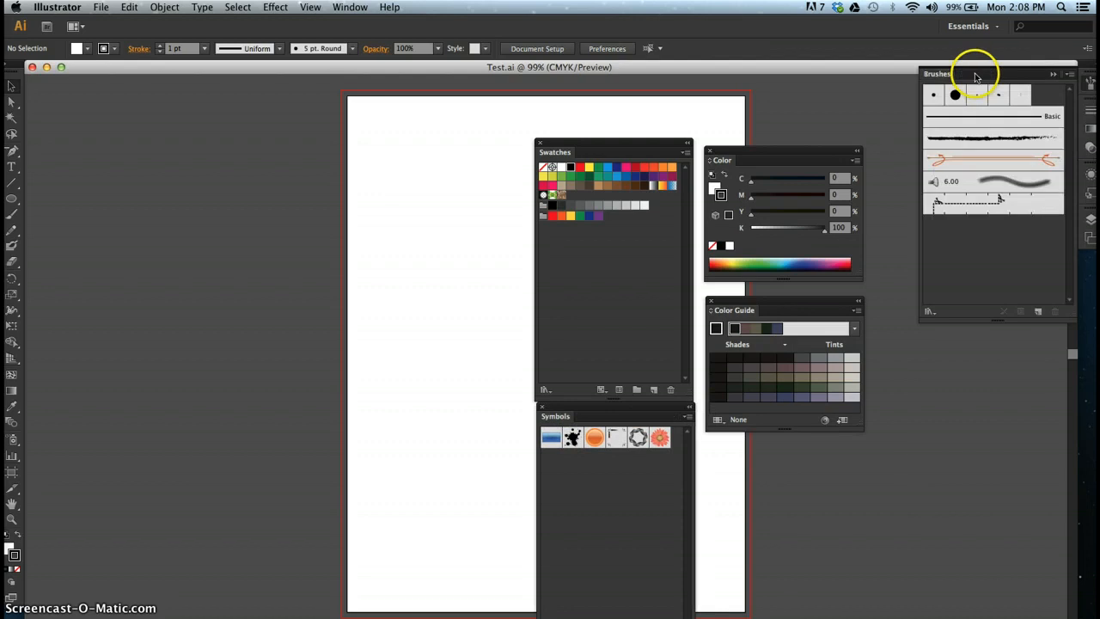
{"action": "left_click", "coordinate": [711, 301]}
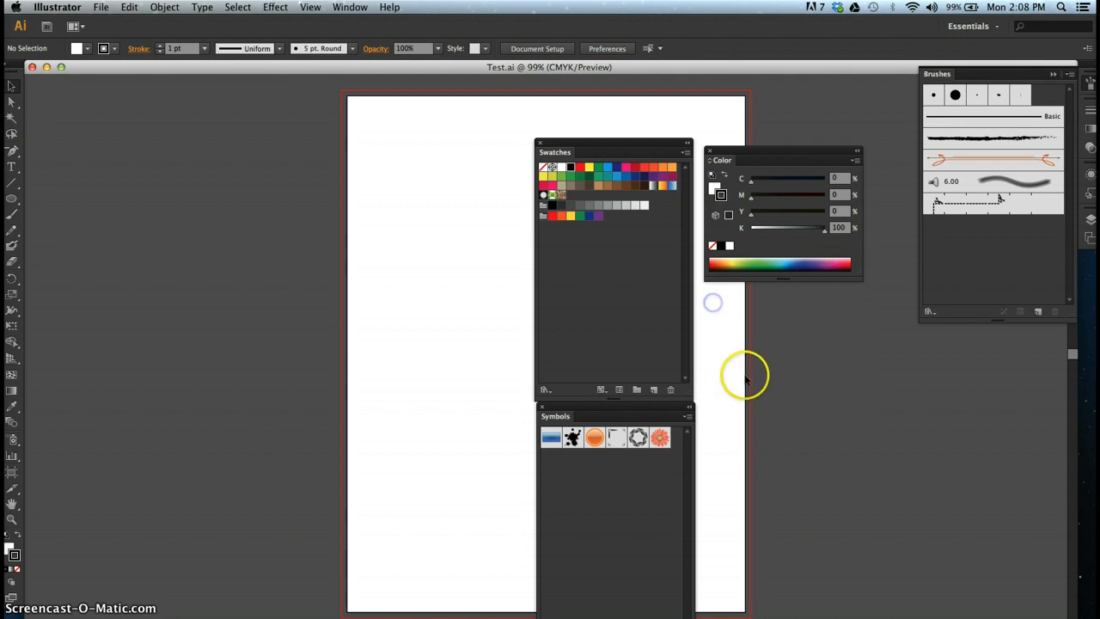
Switch the Color panel's color mode to RGB, to Grayscale, and back to CMYK.
{"action": "left_click", "coordinate": [856, 161]}
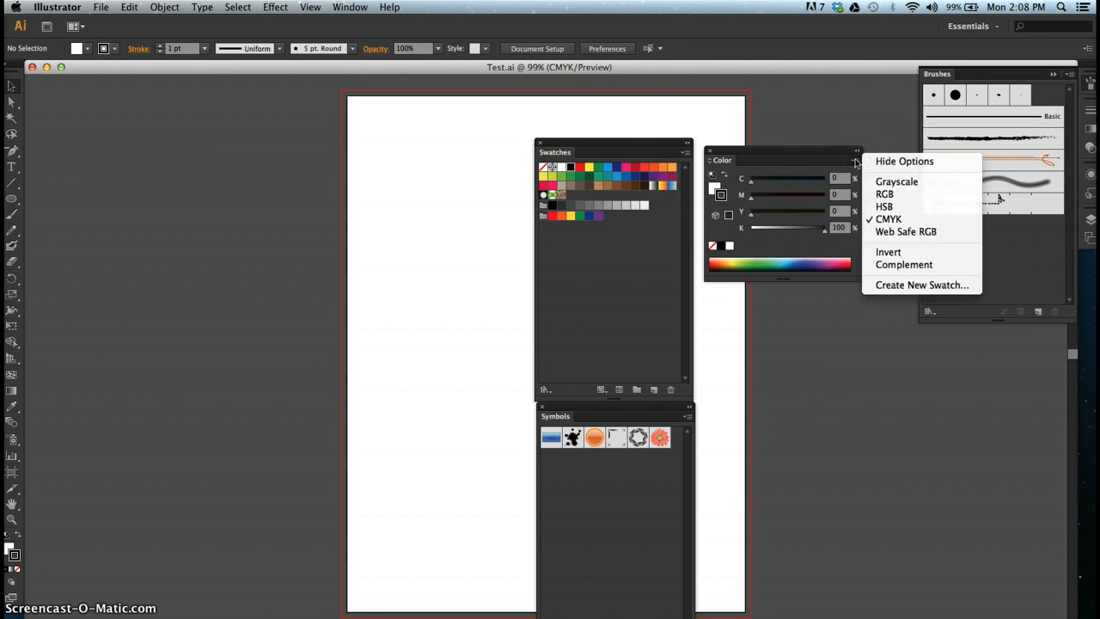
{"action": "left_click", "coordinate": [885, 194]}
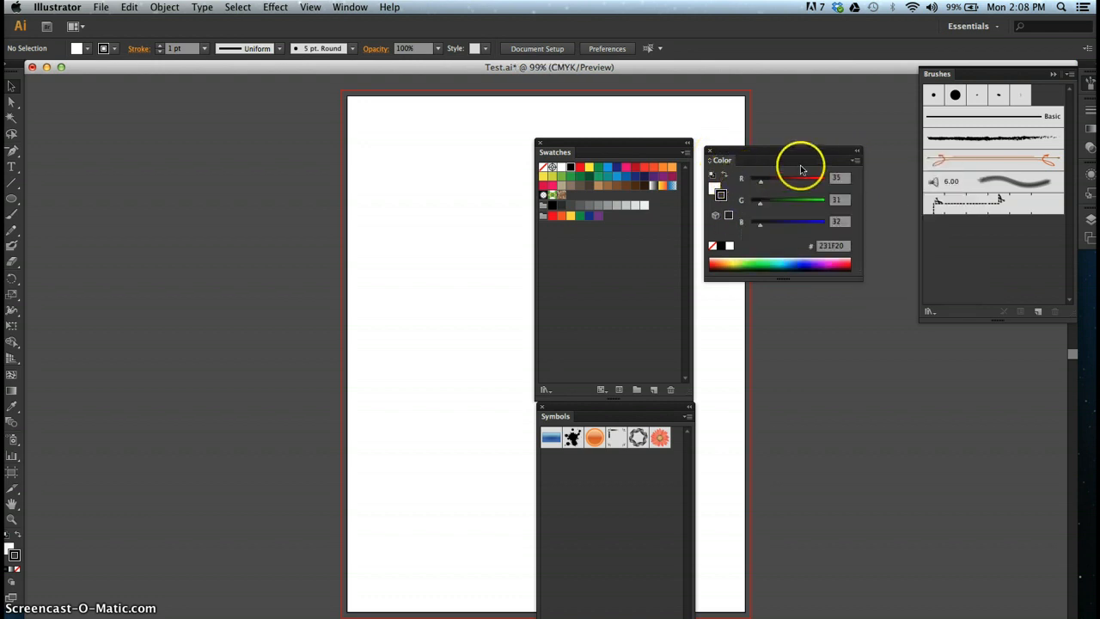
{"action": "left_click", "coordinate": [856, 160]}
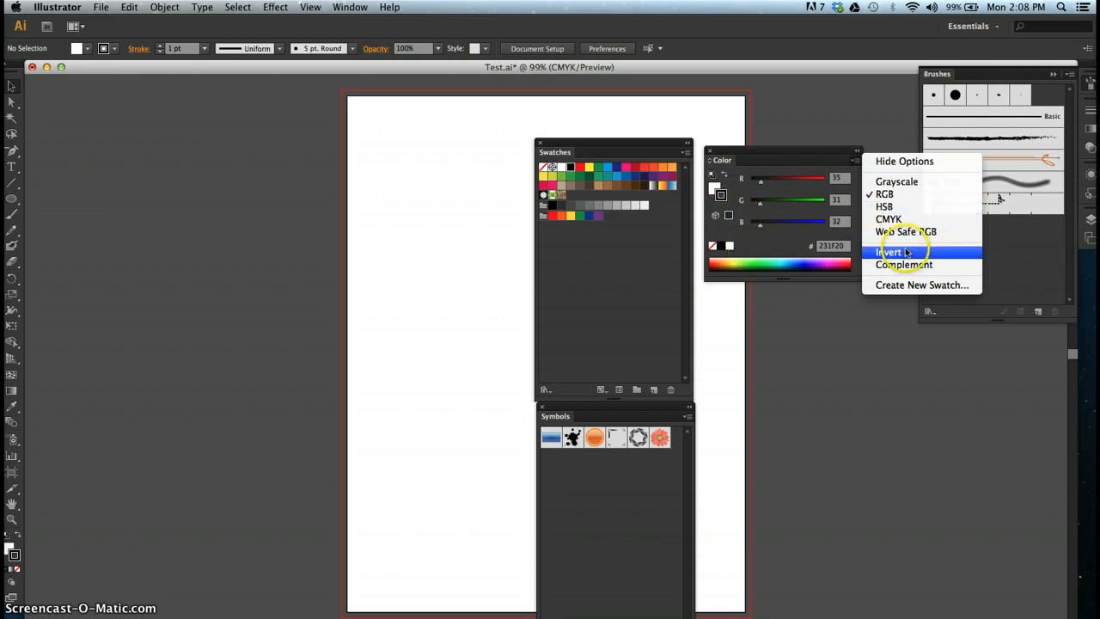
{"action": "left_click", "coordinate": [896, 183]}
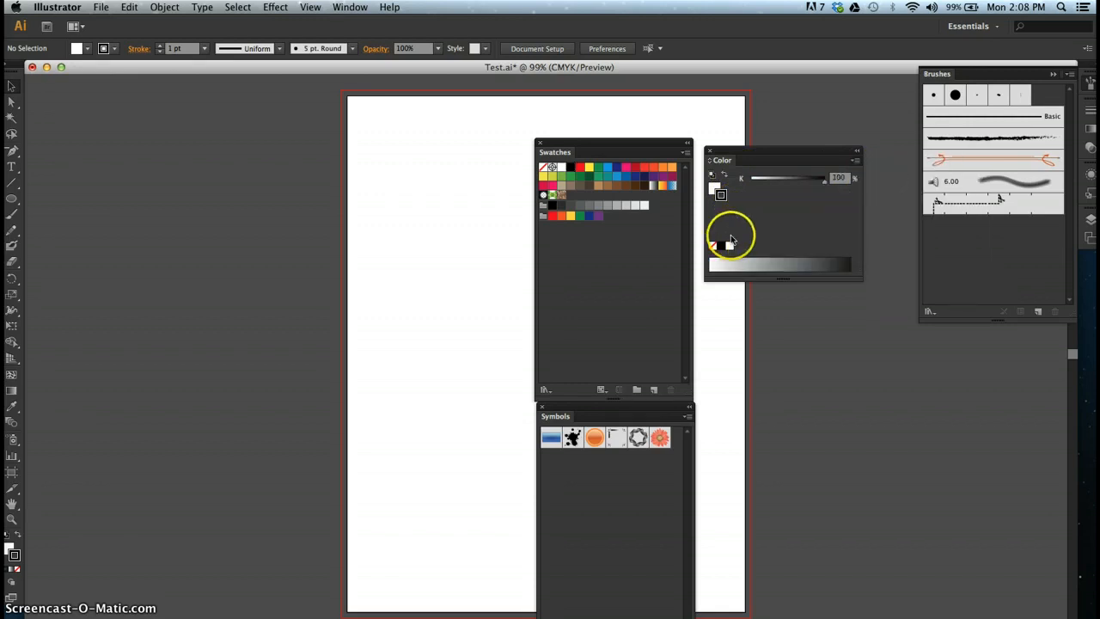
{"action": "left_click", "coordinate": [855, 160]}
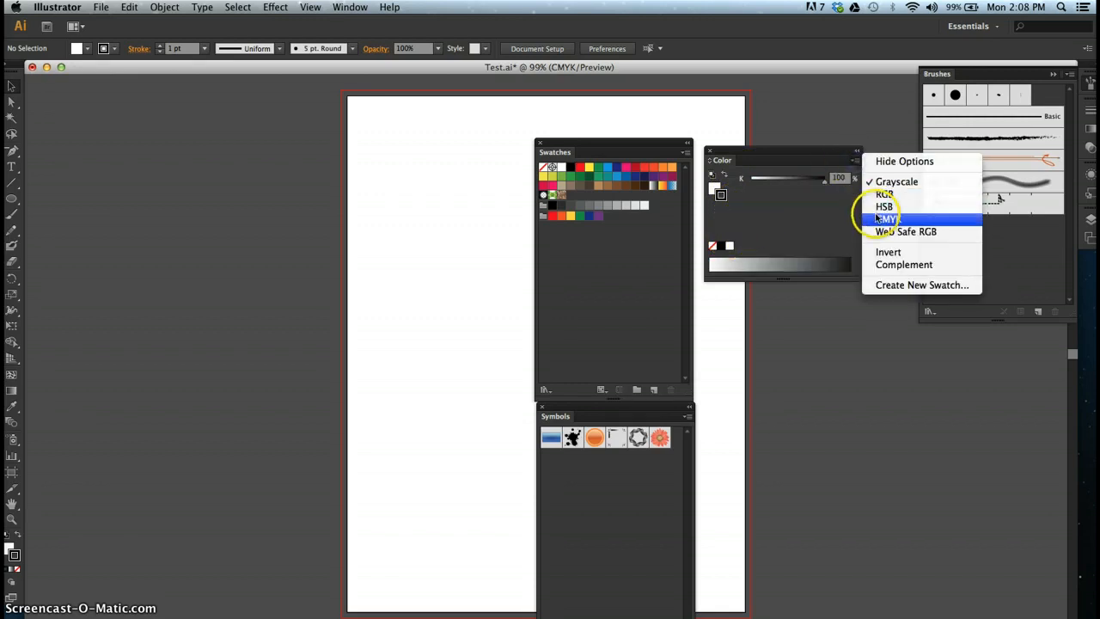
{"action": "left_click", "coordinate": [878, 218]}
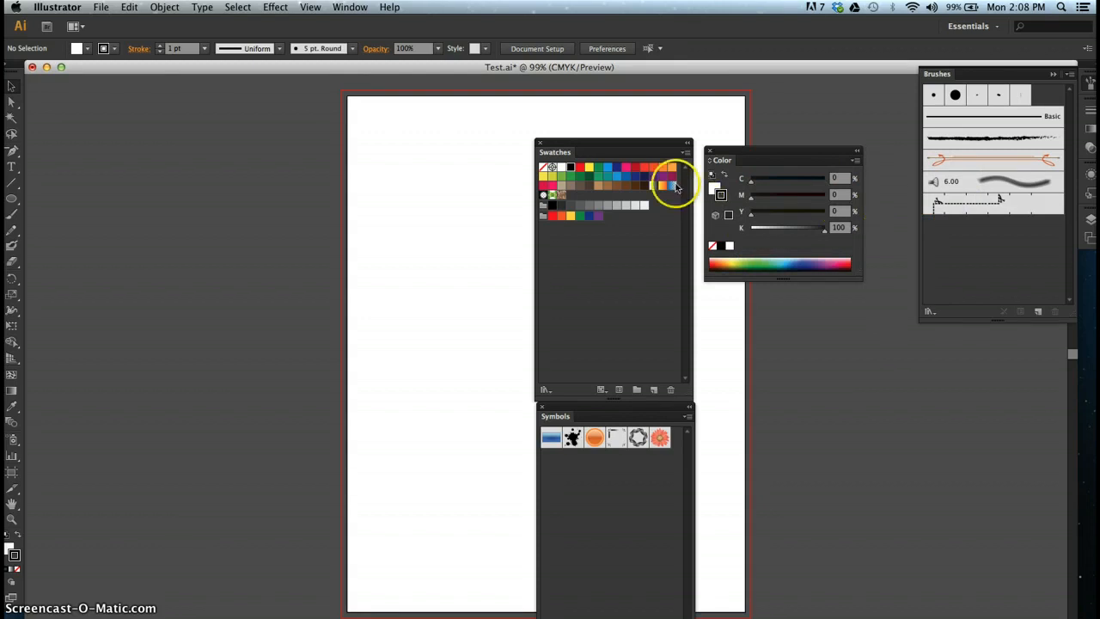
Close the Symbols and Color panels, move Swatches to the artboard's right edge, and collapse the Brushes panel.
{"action": "left_click", "coordinate": [686, 152]}
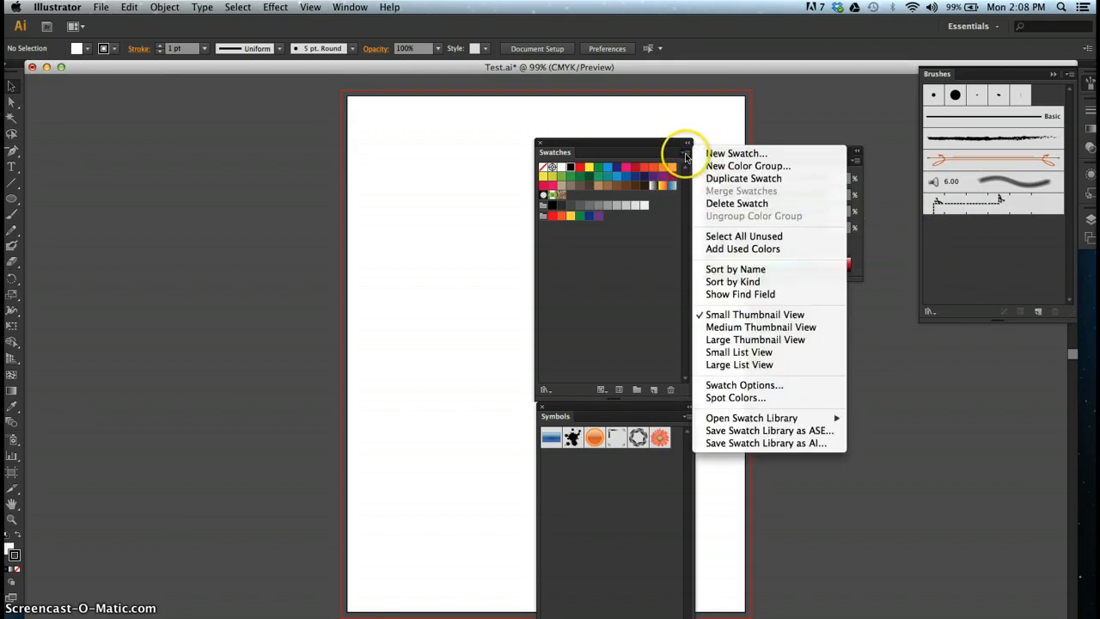
{"action": "left_click", "coordinate": [686, 153]}
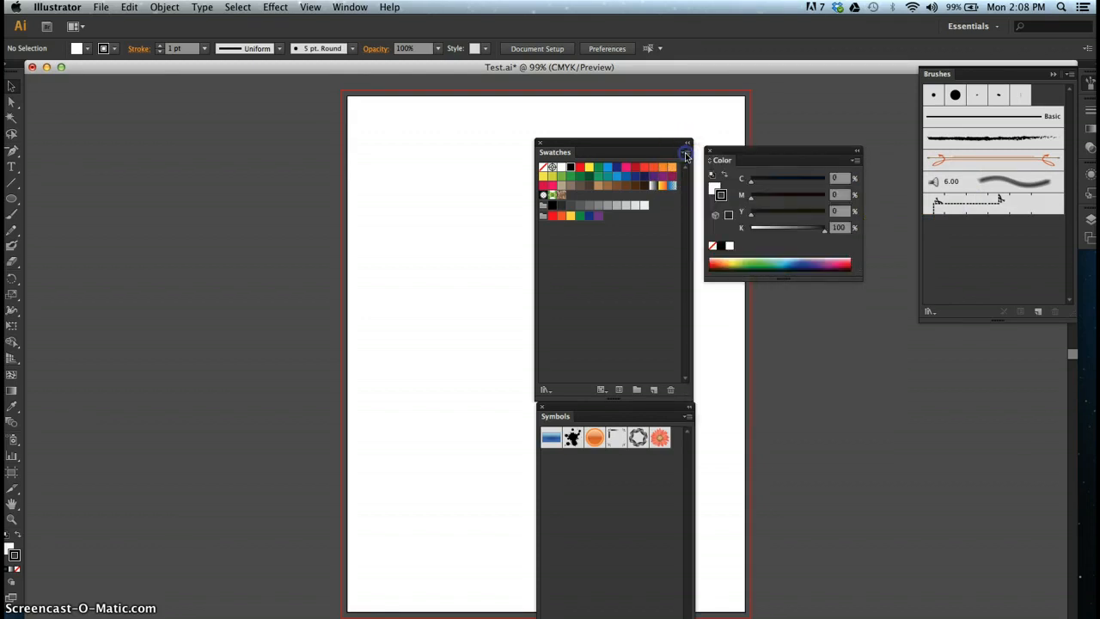
{"action": "left_click", "coordinate": [543, 411]}
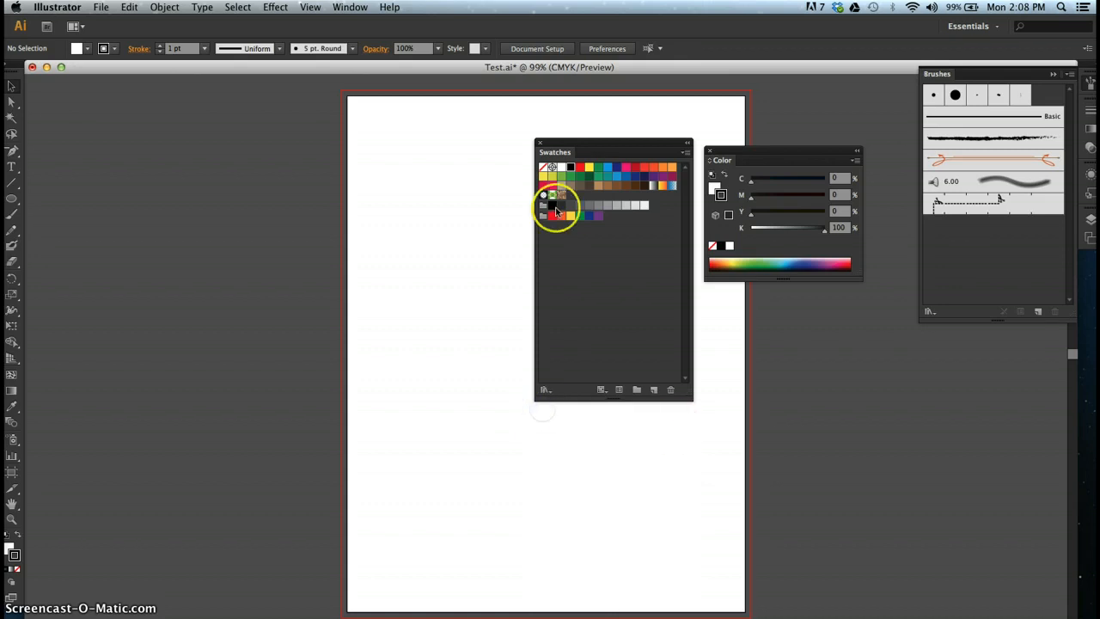
{"action": "left_click", "coordinate": [706, 150]}
{"action": "left_click_drag", "start_coordinate": [652, 149], "coordinate": [813, 137]}
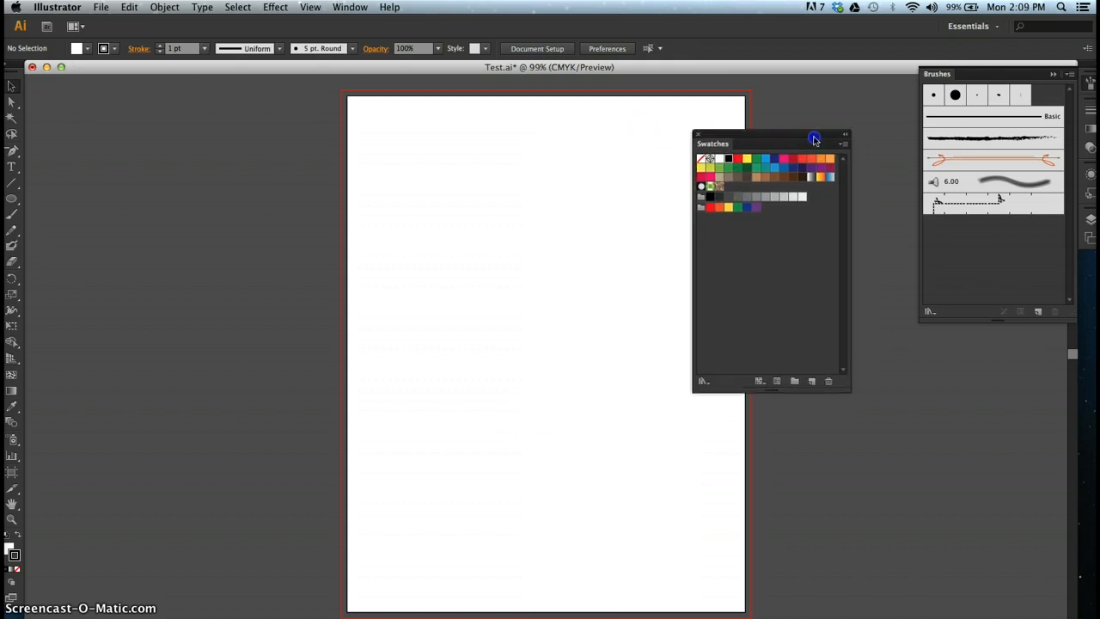
{"action": "left_click", "coordinate": [1052, 78]}
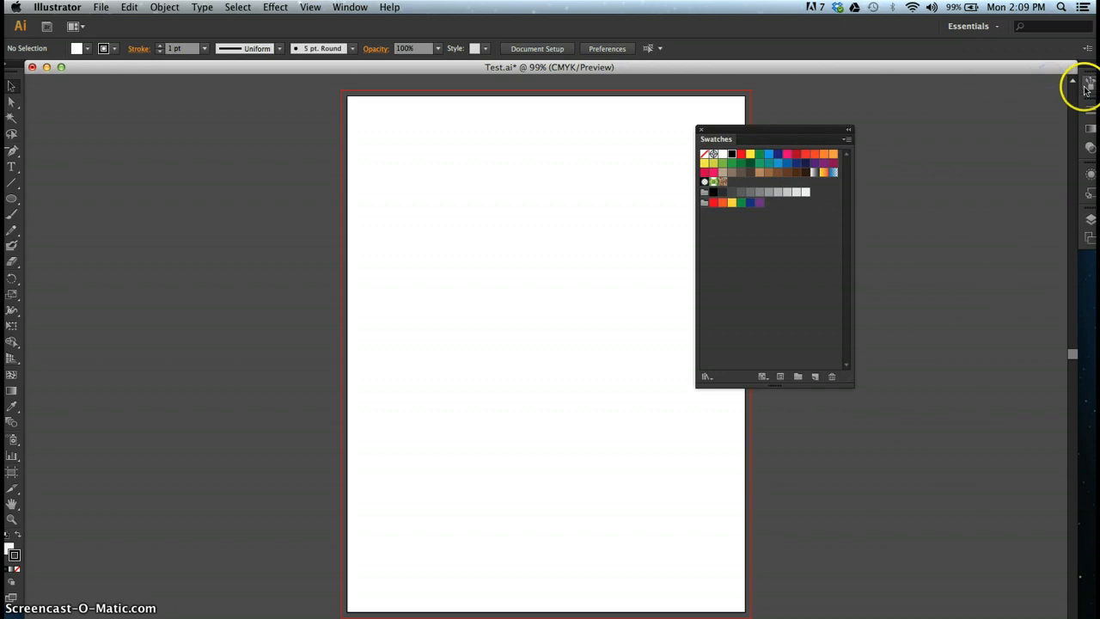
Undock the Stroke panel, float it beside Swatches, and collapse the remaining Gradient and Transparency group.
{"action": "left_click", "coordinate": [1092, 116]}
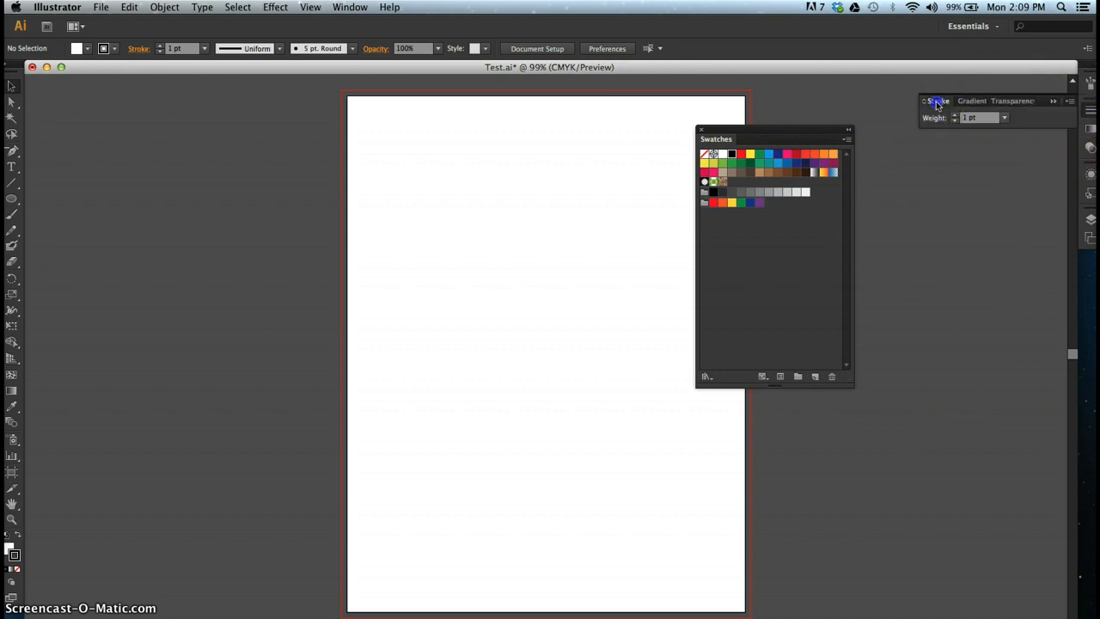
{"action": "mouse_move", "coordinate": [937, 104]}
{"action": "left_mouse_down"}
{"action": "mouse_move", "coordinate": [906, 119]}
{"action": "mouse_move", "coordinate": [894, 175]}
{"action": "mouse_move", "coordinate": [851, 203]}
{"action": "mouse_move", "coordinate": [886, 255]}
{"action": "left_mouse_up"}
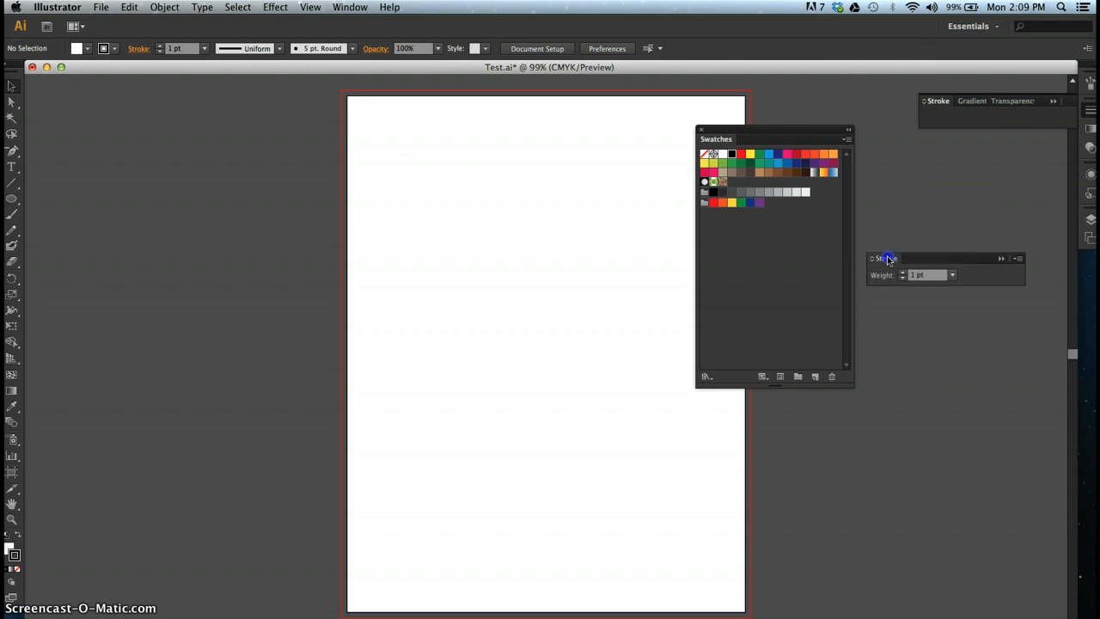
{"action": "left_click", "coordinate": [1054, 103]}
Undock the Layers panel, float it over the artboard beside Swatches, and collapse the remaining Artboards panel.
{"action": "left_click", "coordinate": [1090, 200]}
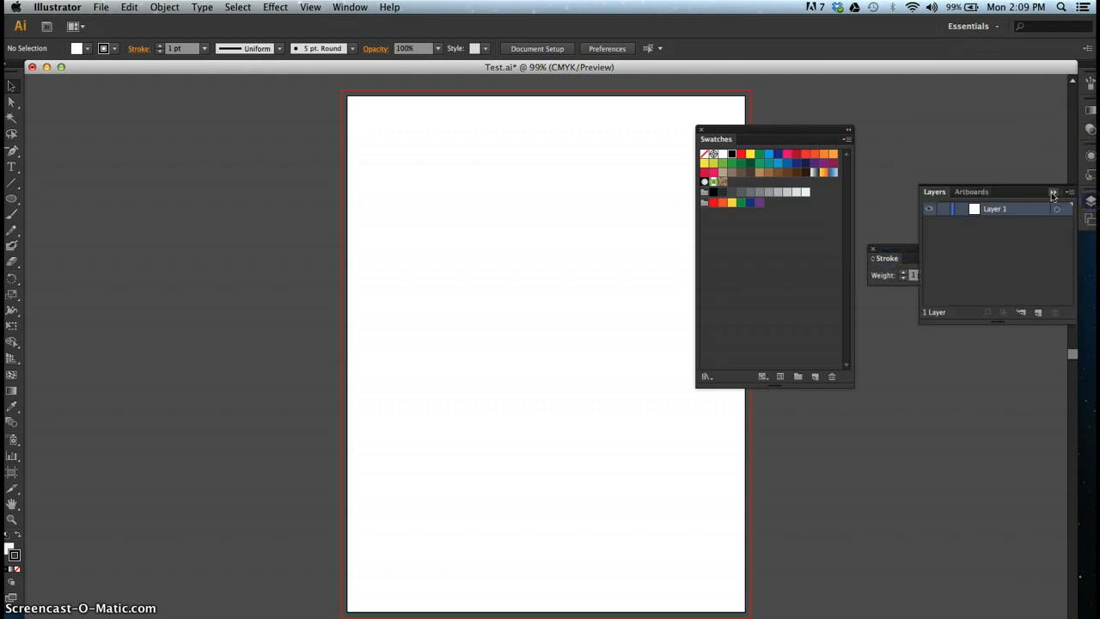
{"action": "left_click", "coordinate": [942, 191]}
{"action": "left_click_drag", "start_coordinate": [940, 190], "coordinate": [530, 216]}
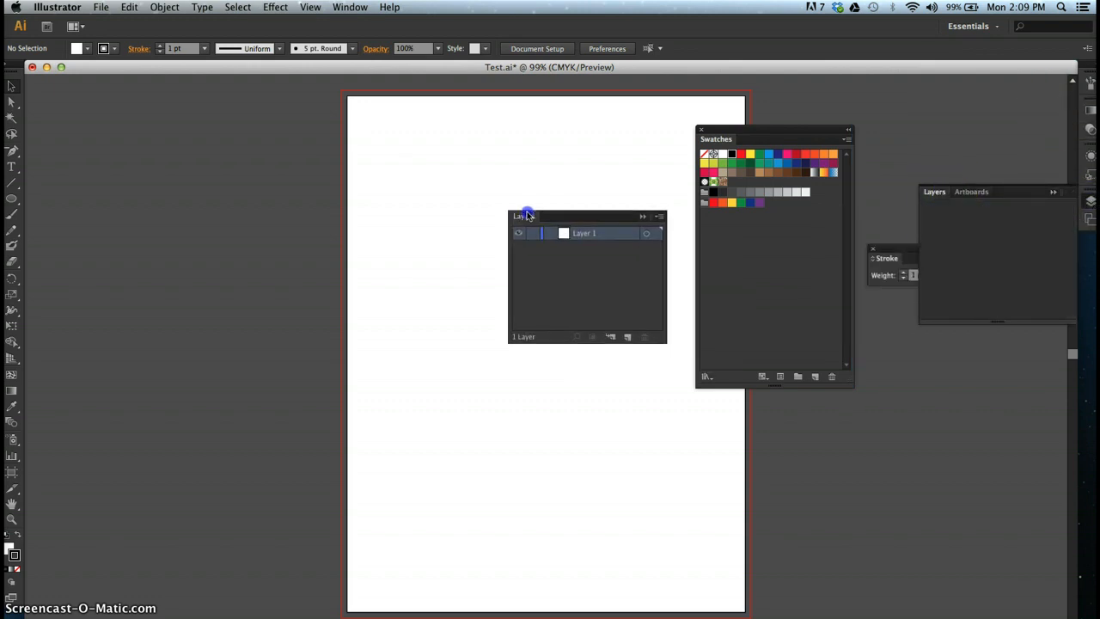
{"action": "left_click", "coordinate": [1067, 194]}
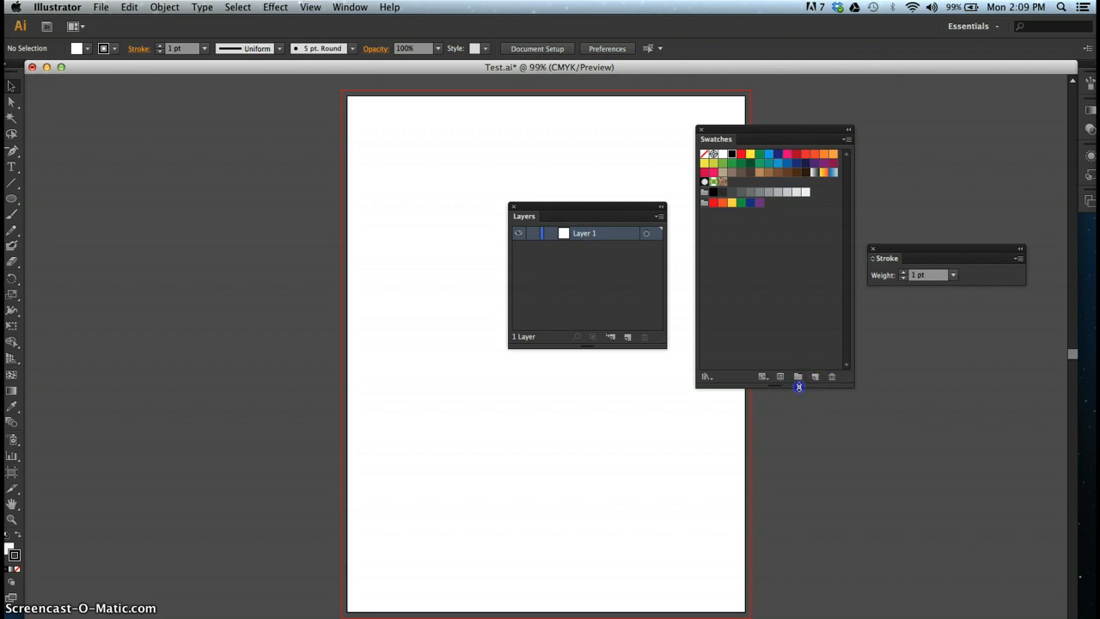
Shorten the Swatches panel and dock the Layers panel directly beneath it.
{"action": "left_click_drag", "start_coordinate": [798, 386], "coordinate": [794, 234]}
{"action": "left_click_drag", "start_coordinate": [602, 204], "coordinate": [789, 261]}
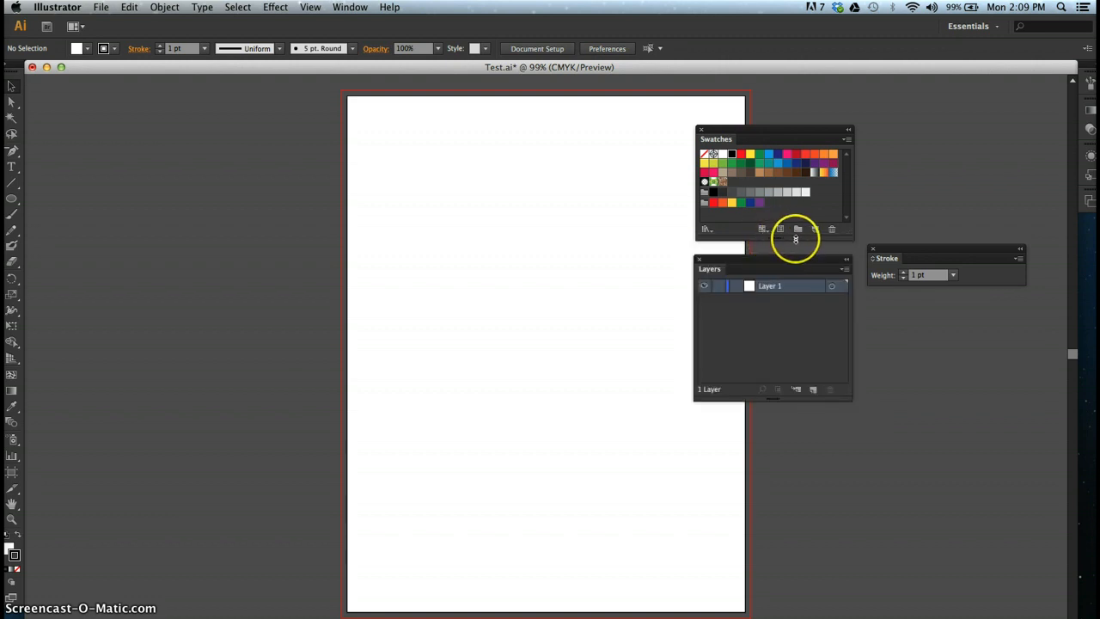
{"action": "left_click_drag", "start_coordinate": [742, 239], "coordinate": [715, 231]}
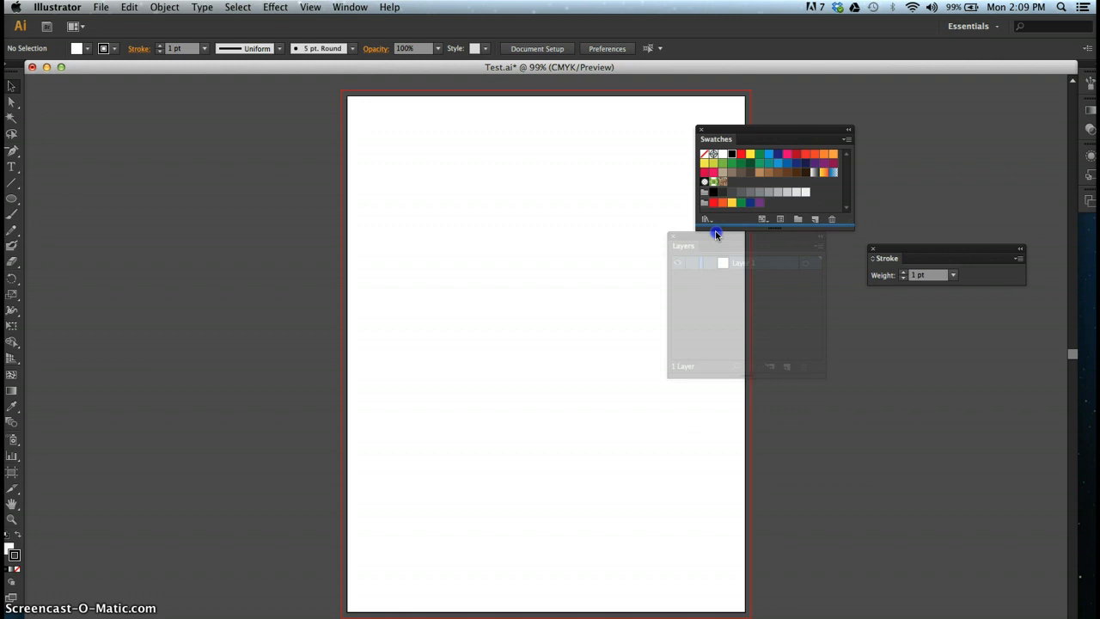
{"action": "left_click_drag", "start_coordinate": [719, 234], "coordinate": [789, 304]}
Dock the Stroke panel beneath Layers with its full options showing, and move the combined panel stack just right of the artboard.
{"action": "left_click", "coordinate": [937, 252]}
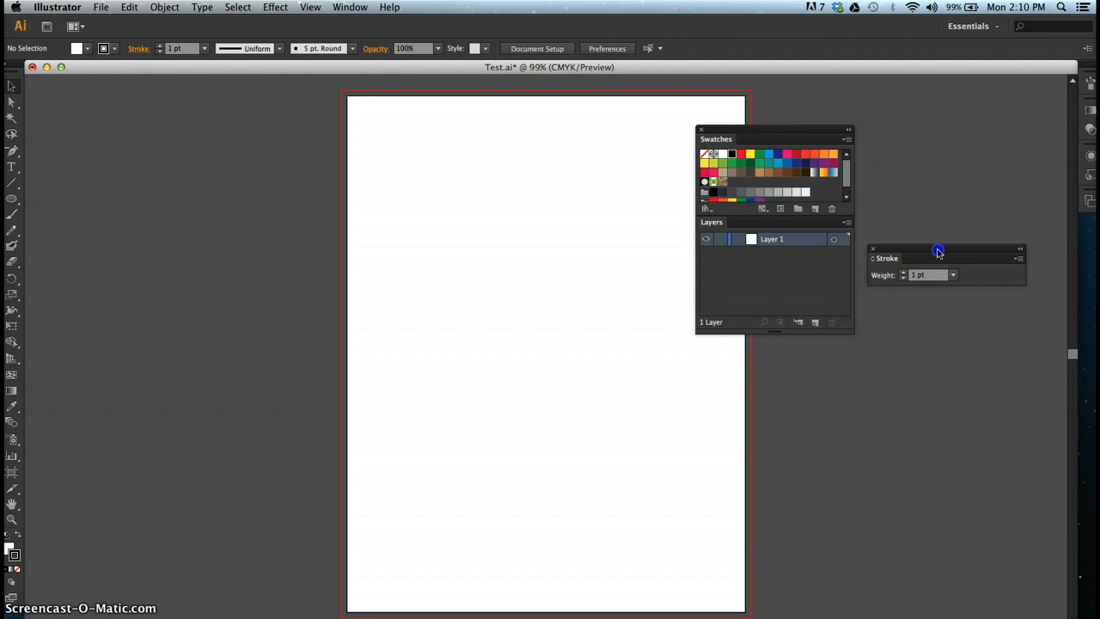
{"action": "mouse_move", "coordinate": [922, 258]}
{"action": "left_mouse_down"}
{"action": "mouse_move", "coordinate": [793, 348]}
{"action": "mouse_move", "coordinate": [789, 339]}
{"action": "left_mouse_up"}
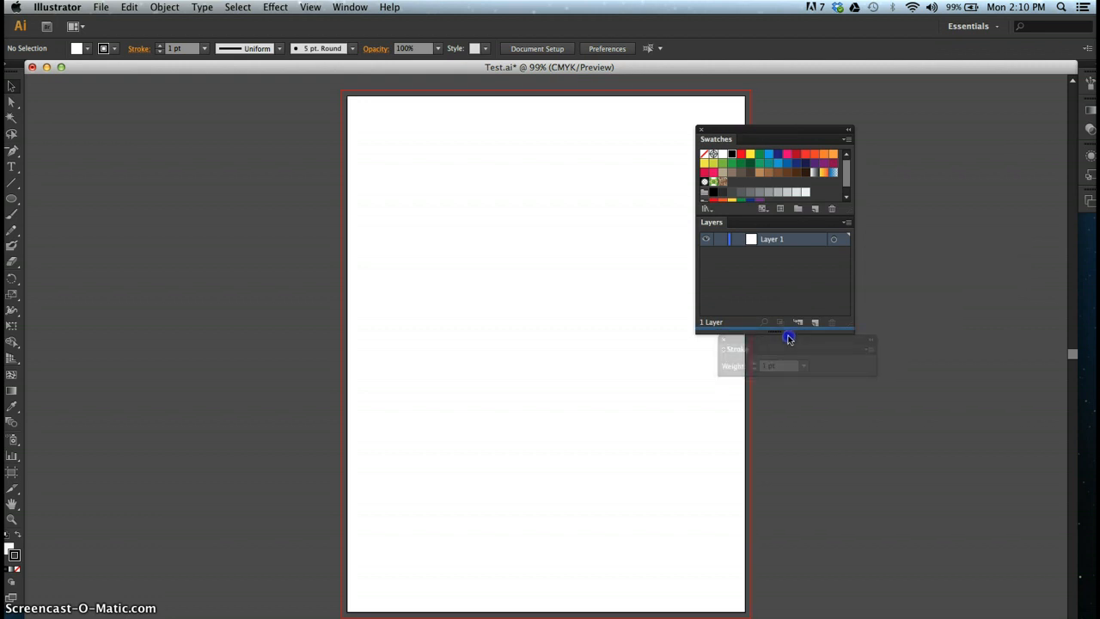
{"action": "left_click_drag", "start_coordinate": [789, 340], "coordinate": [789, 340]}
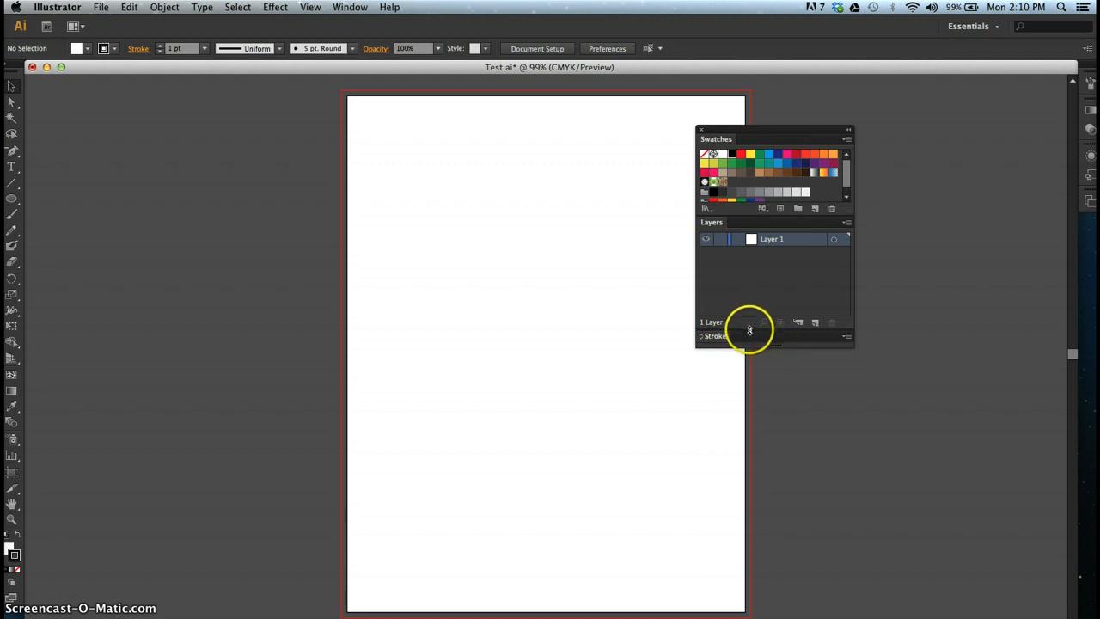
{"action": "left_click", "coordinate": [870, 338]}
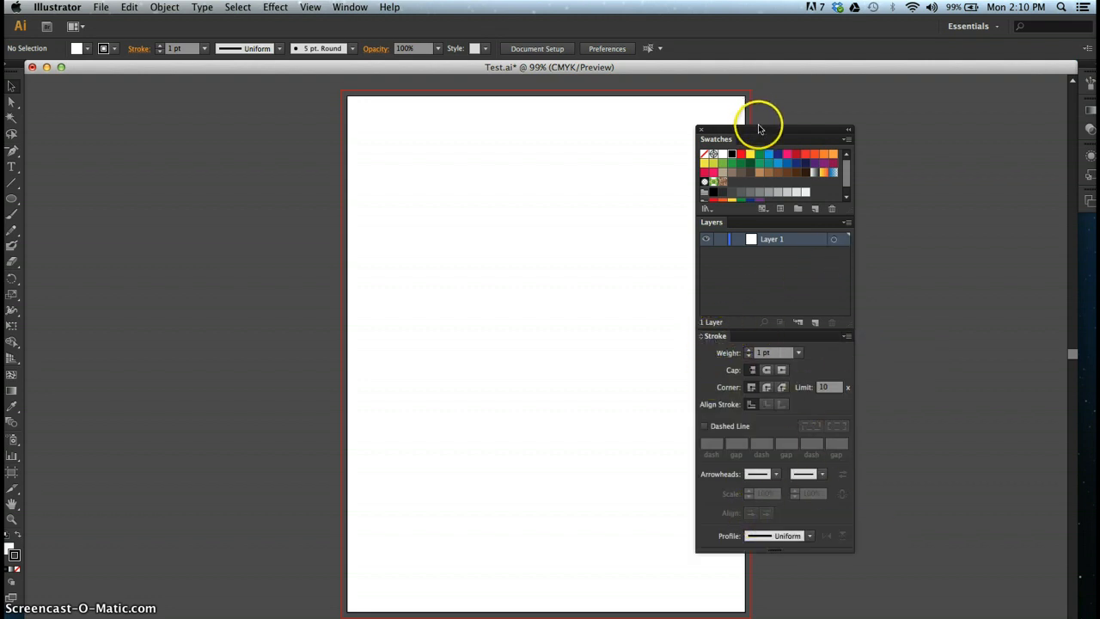
{"action": "left_click_drag", "start_coordinate": [756, 129], "coordinate": [863, 111]}
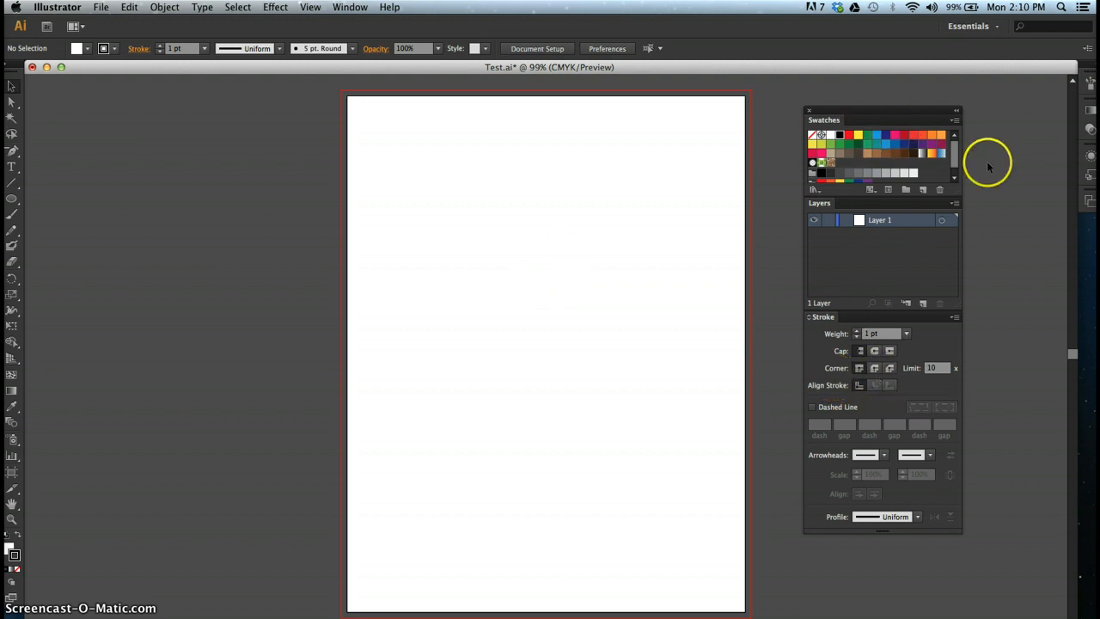
Save the panel layout as a new workspace named with the owner's first name in the possessive followed by "Common Workspace".
{"action": "left_click", "coordinate": [995, 32]}
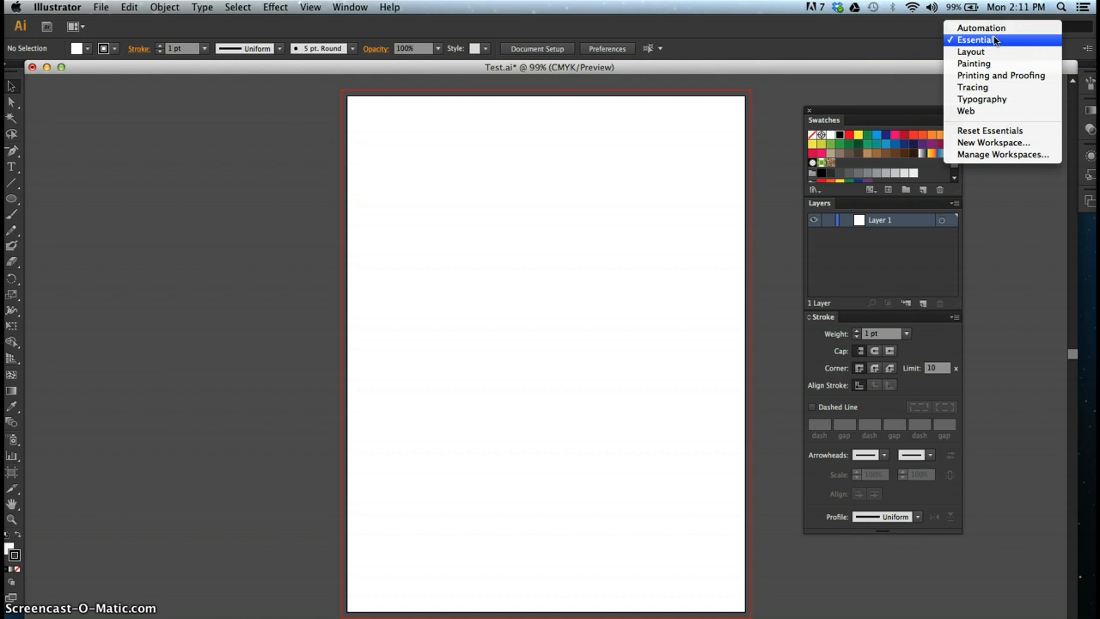
{"action": "left_click", "coordinate": [994, 143]}
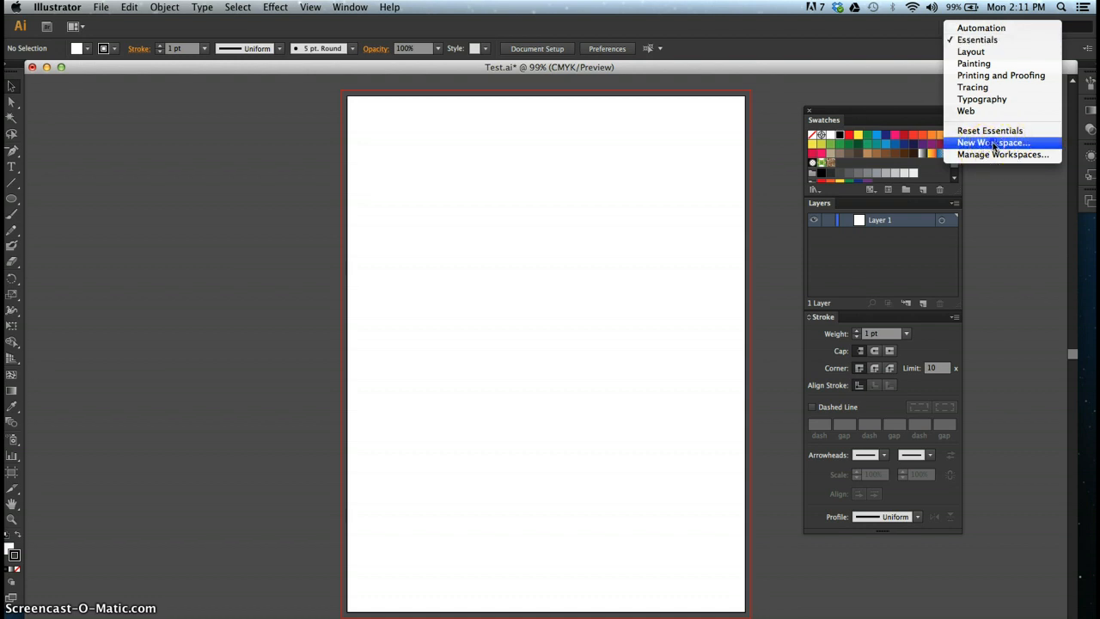
{"action": "type", "text": "Christie's COmmon Workspace"}
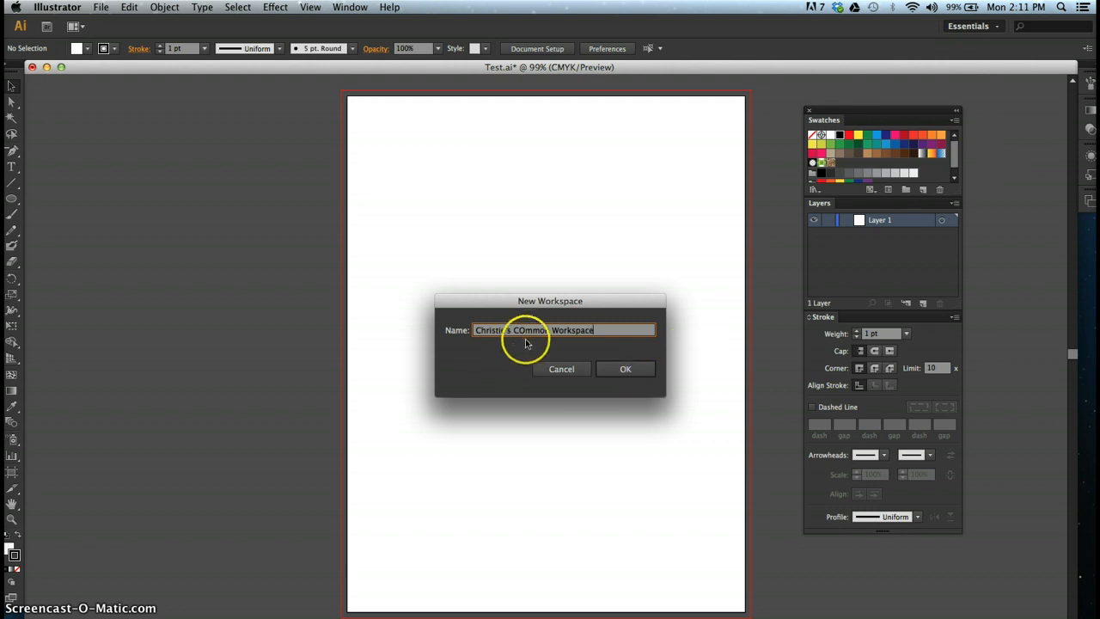
{"action": "left_click_drag", "start_coordinate": [518, 335], "coordinate": [521, 330]}
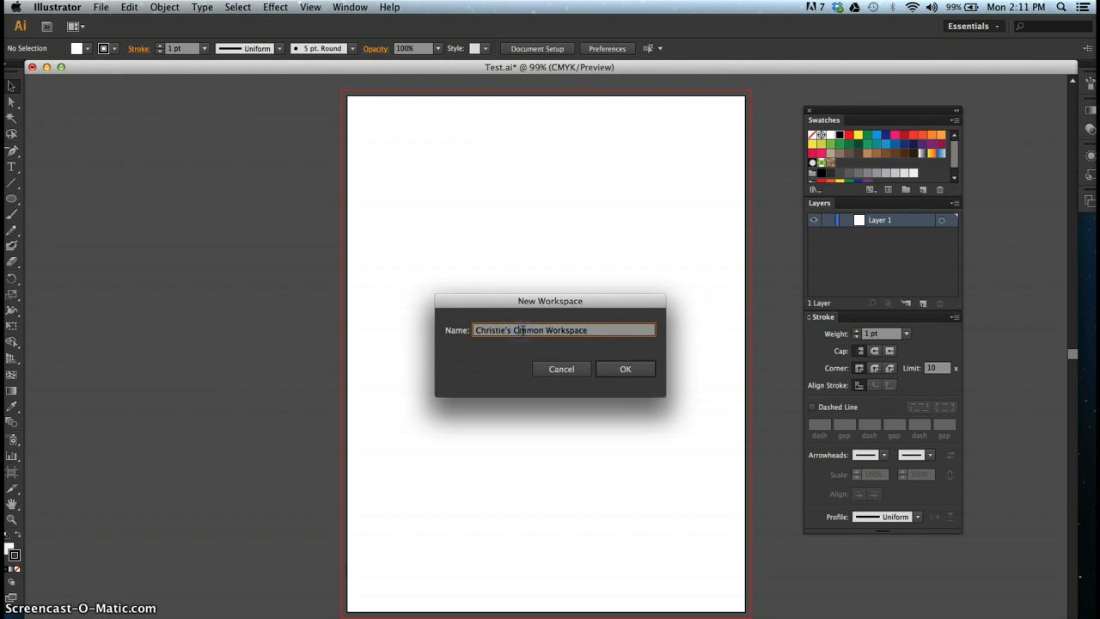
{"action": "left_click", "coordinate": [624, 368]}
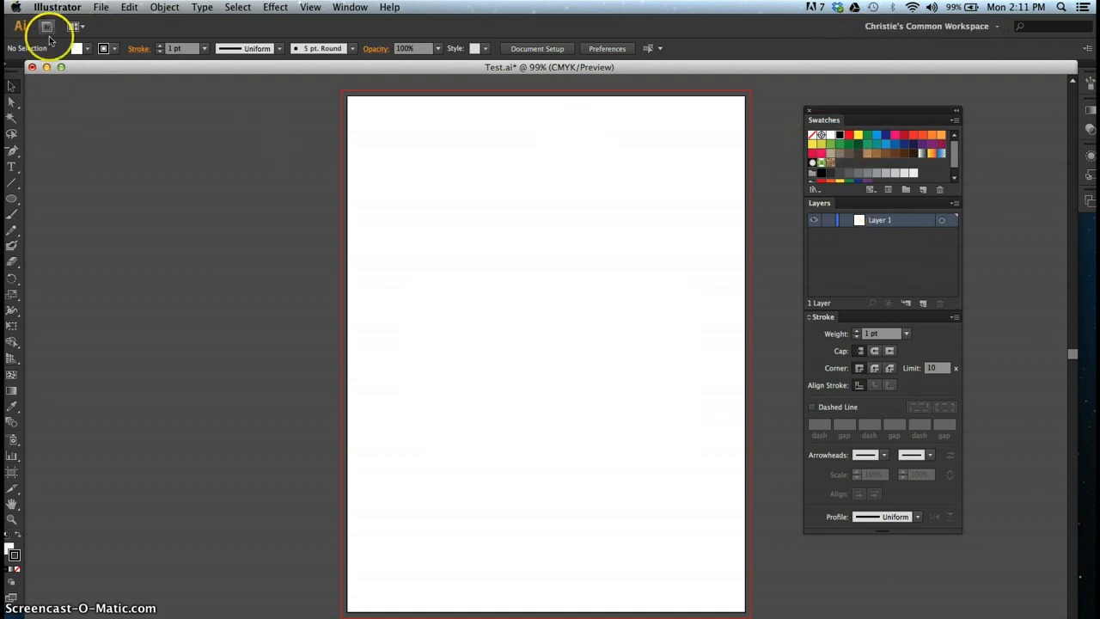
Switch to the Essentials workspace and return to the saved custom Common Workspace.
{"action": "left_click", "coordinate": [971, 28]}
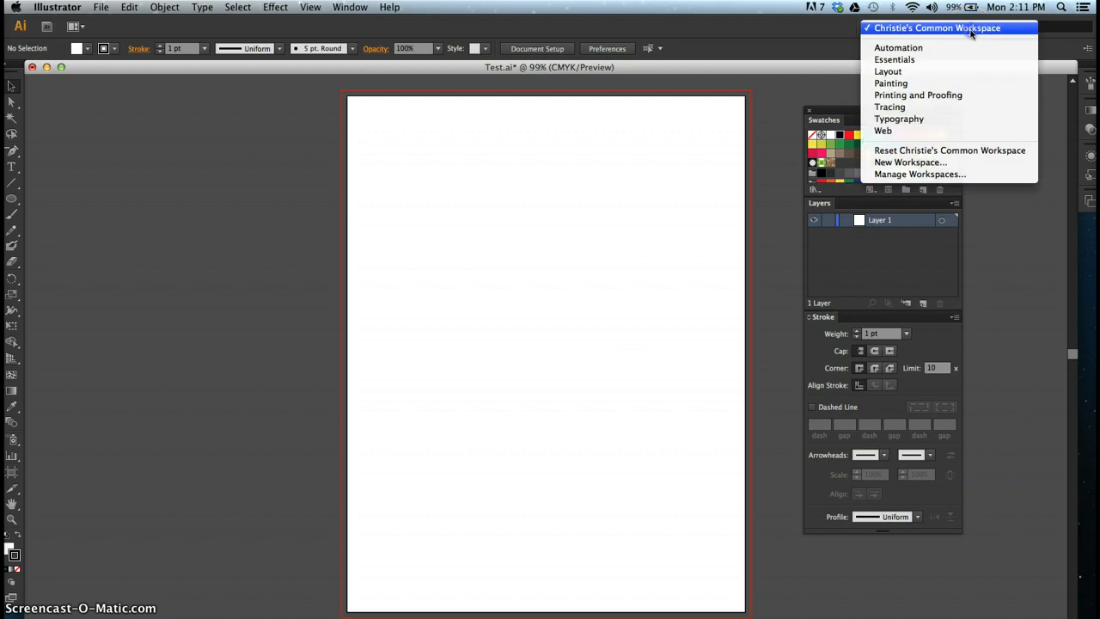
{"action": "left_click", "coordinate": [959, 60]}
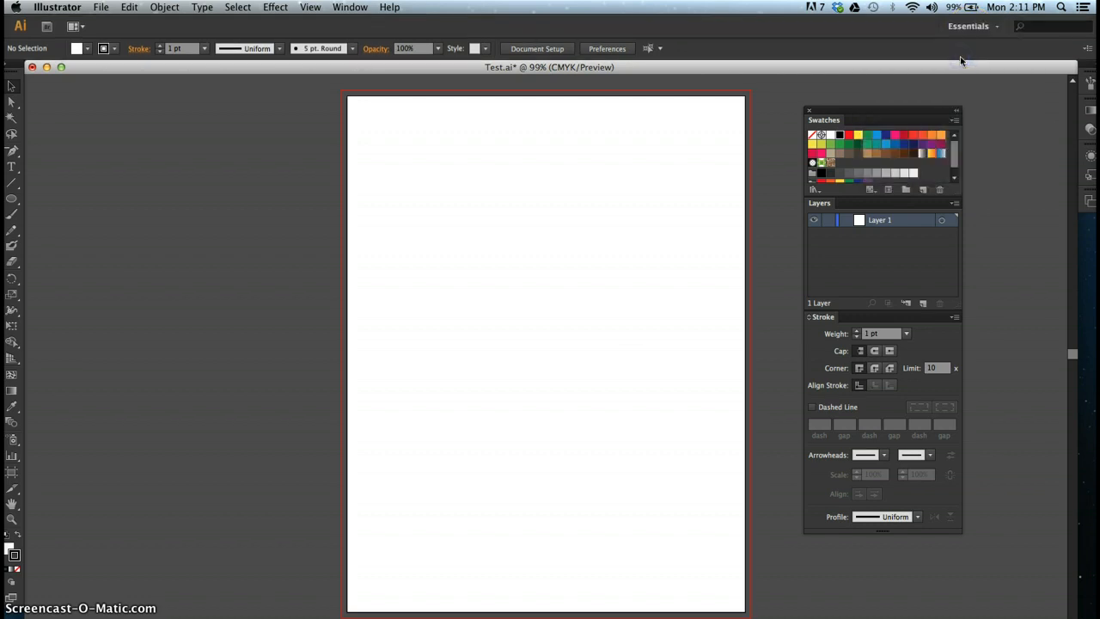
{"action": "left_click", "coordinate": [977, 26]}
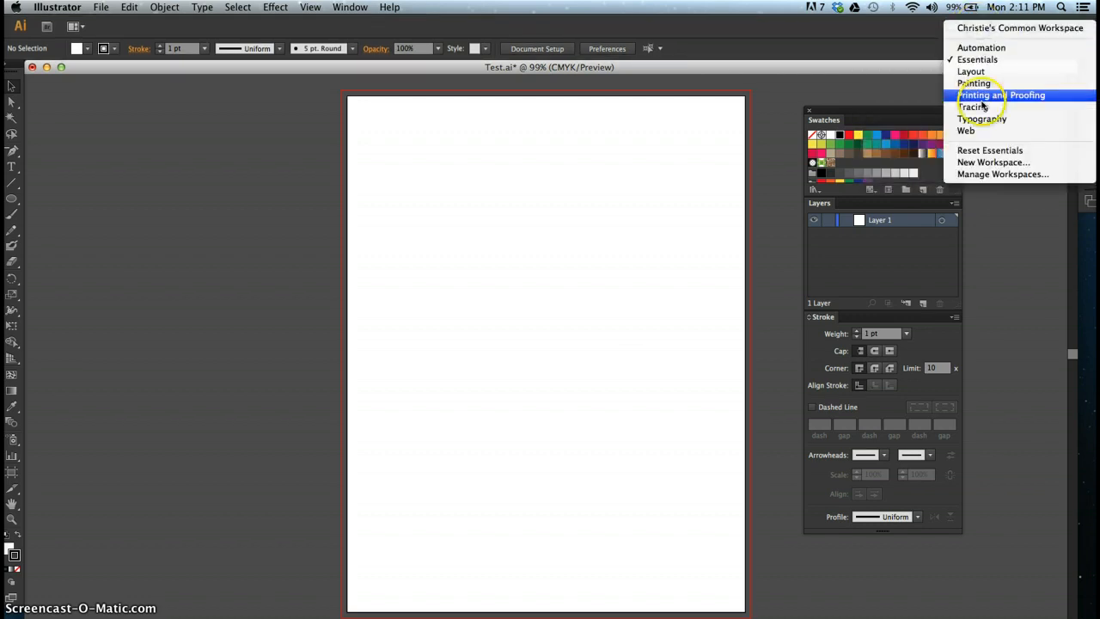
{"action": "left_click", "coordinate": [983, 29]}
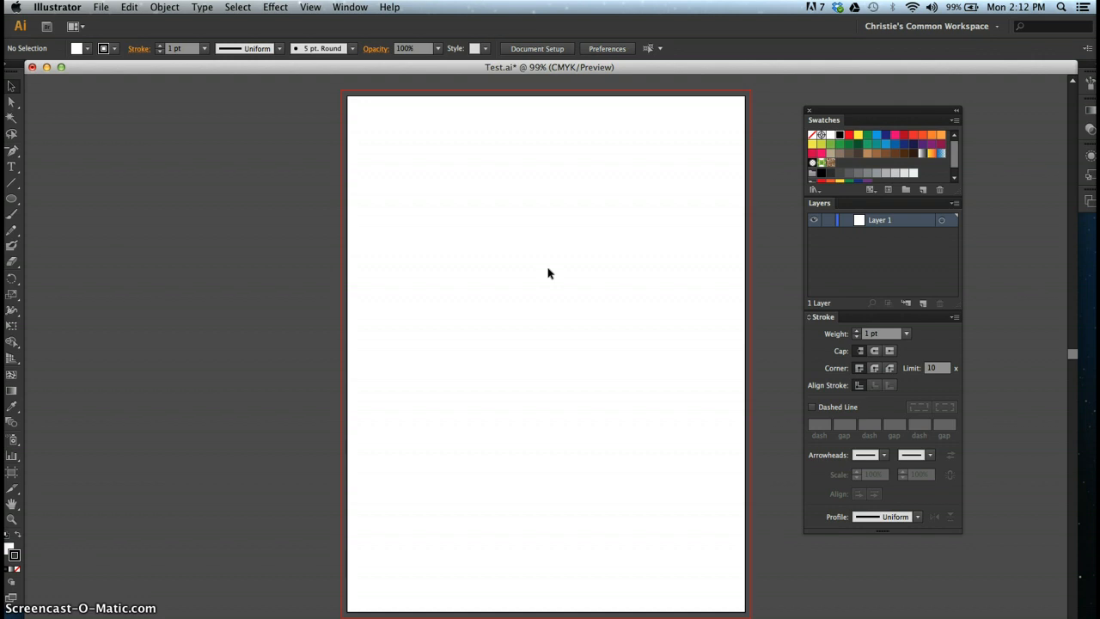
Switch to the Typography workspace.
{"action": "left_click", "coordinate": [954, 26]}
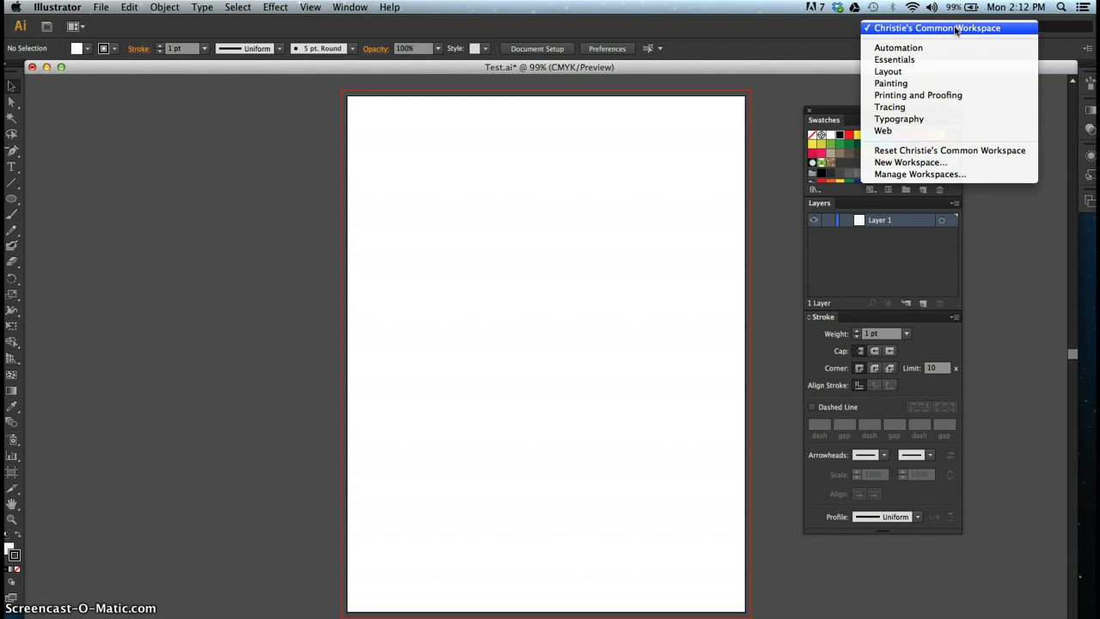
{"action": "left_click", "coordinate": [924, 121]}
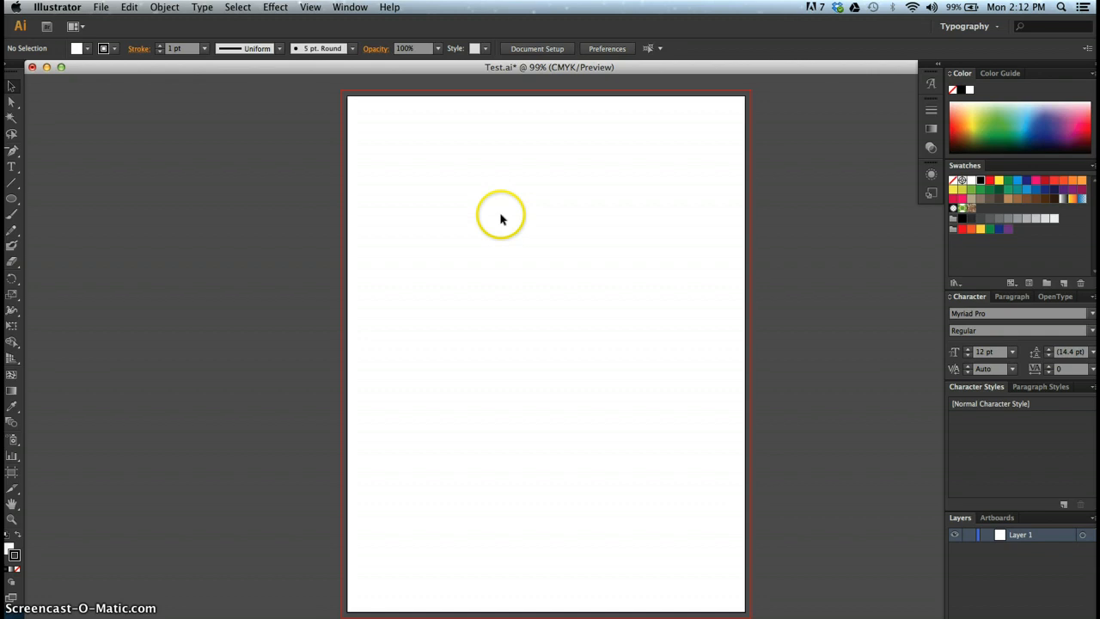
Hide and reshow all panels several times with the artboard enlarged to 200%, and fit the artboard back in the window.
{"action": "key", "text": "super+equal"}
{"action": "key", "text": "super+equal"}
{"action": "key", "text": "super+equal"}
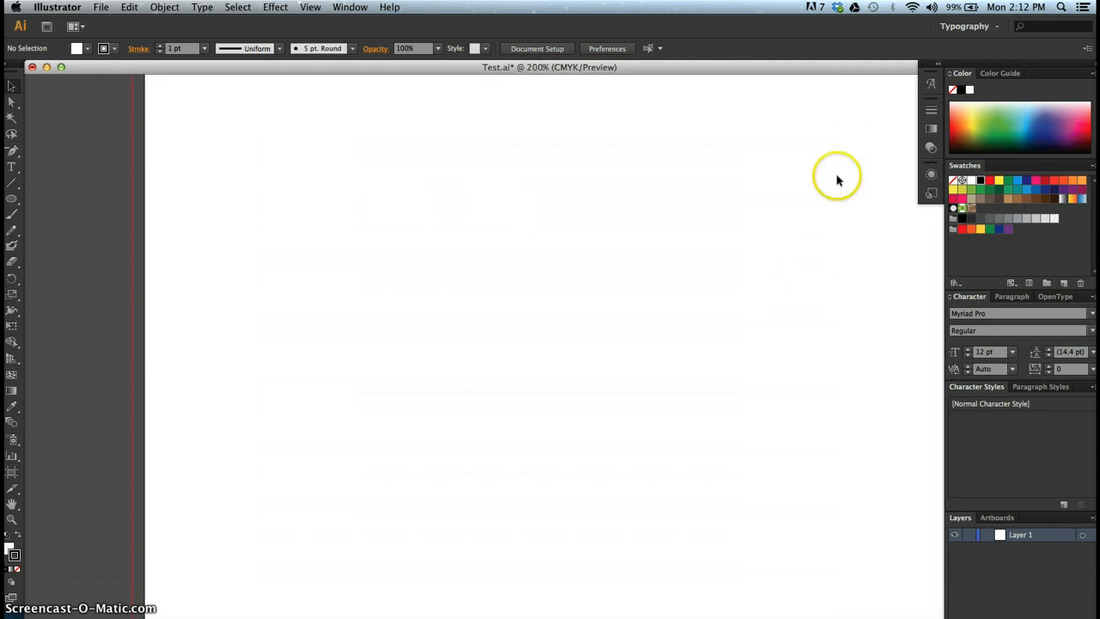
{"action": "left_click_drag", "start_coordinate": [528, 338], "coordinate": [851, 461]}
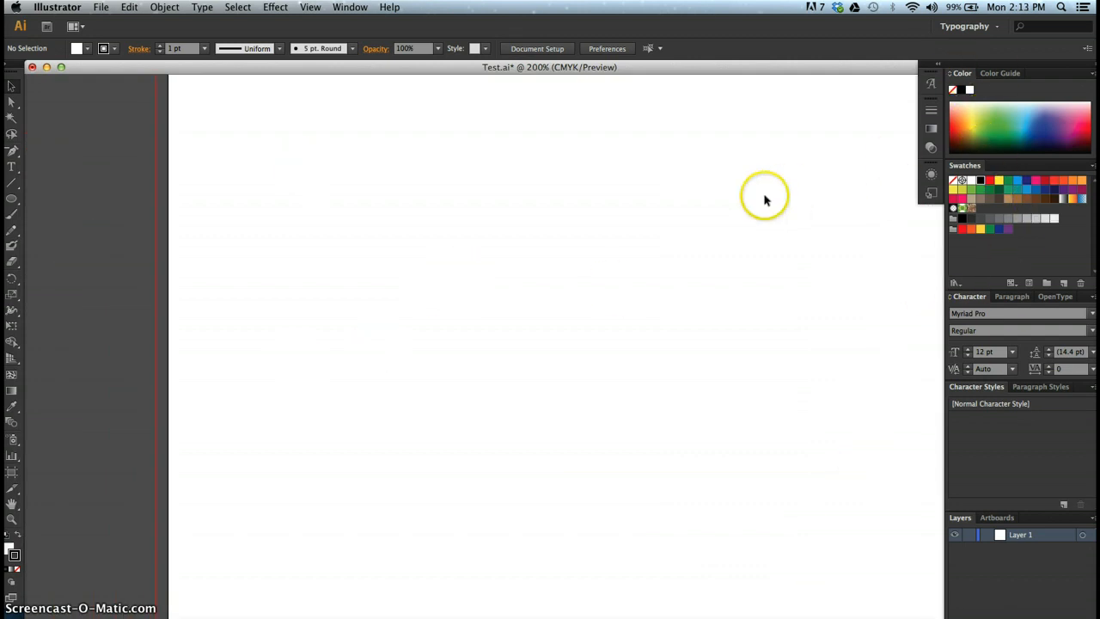
{"action": "key", "text": "Tab"}
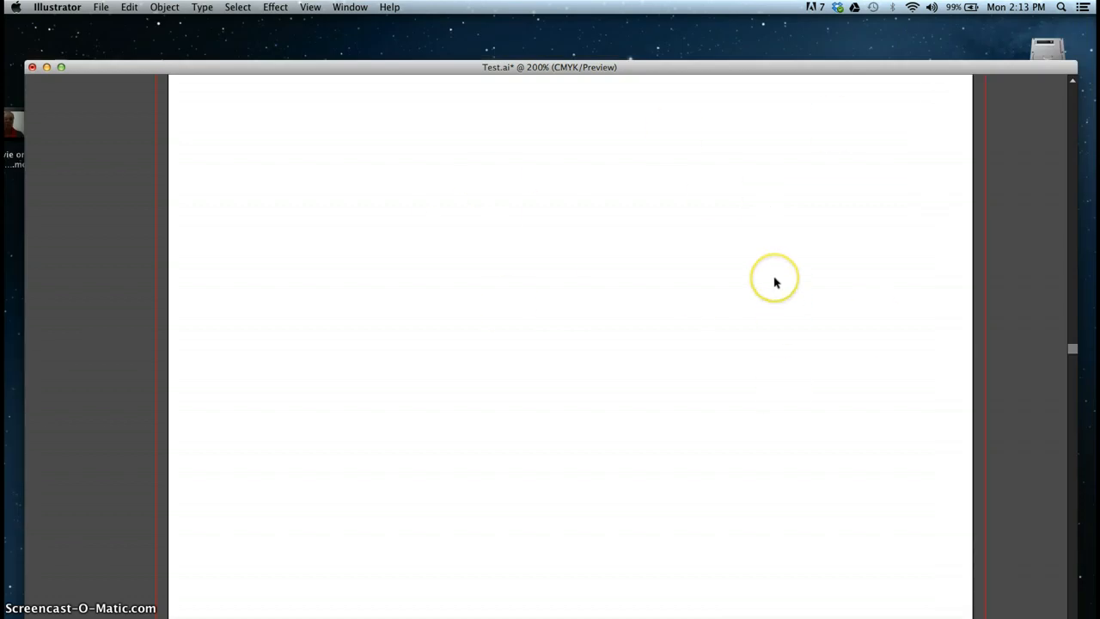
{"action": "key", "text": "Tab"}
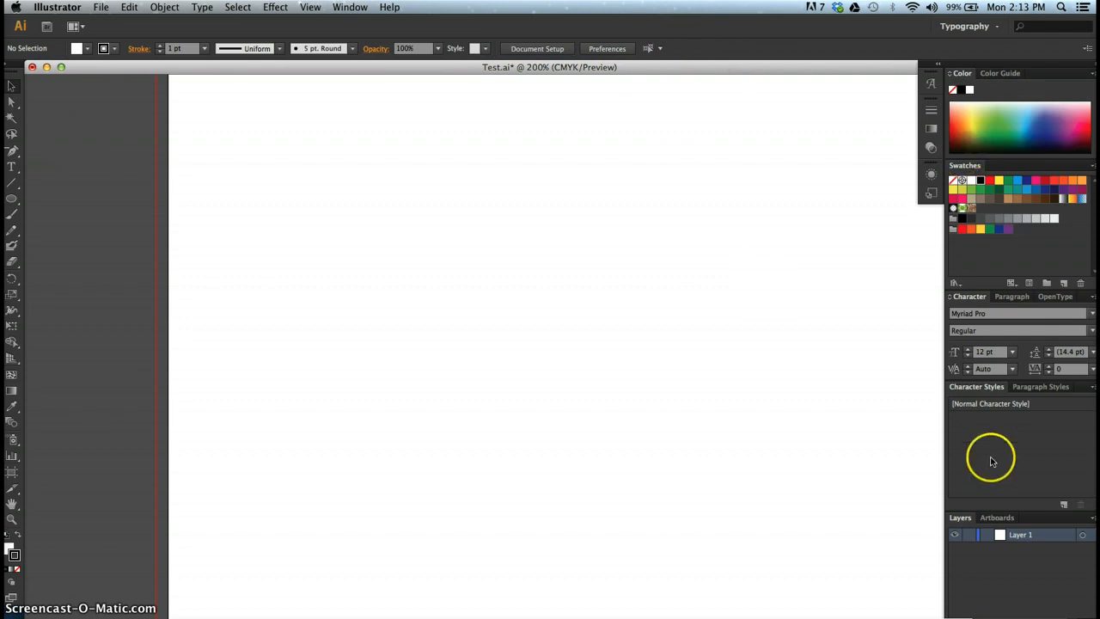
{"action": "key", "text": "Tab"}
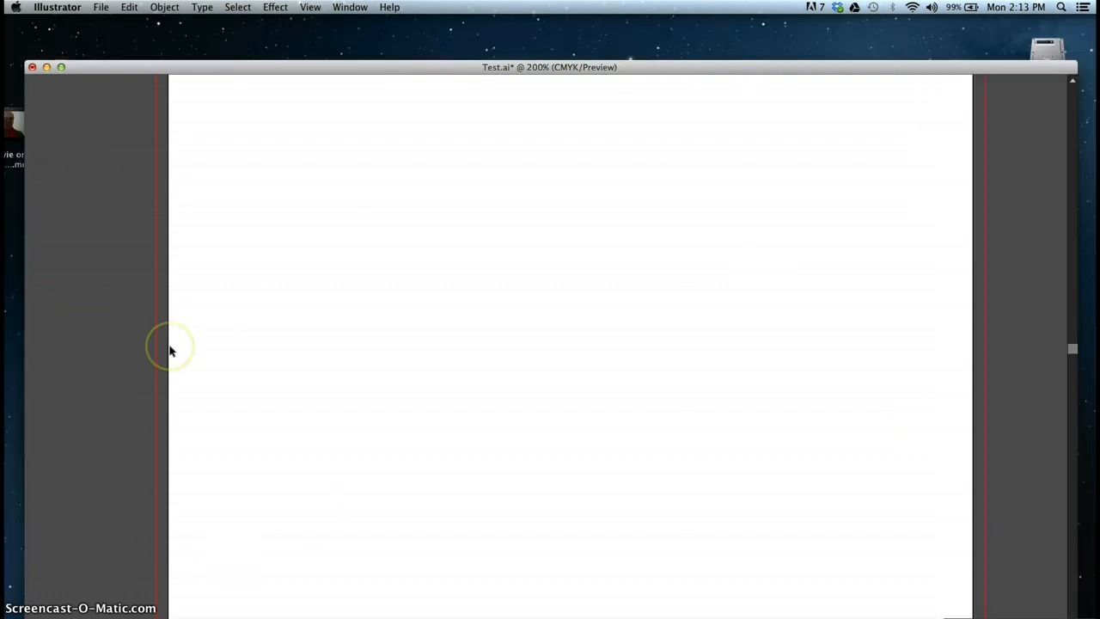
{"action": "key", "text": "Tab"}
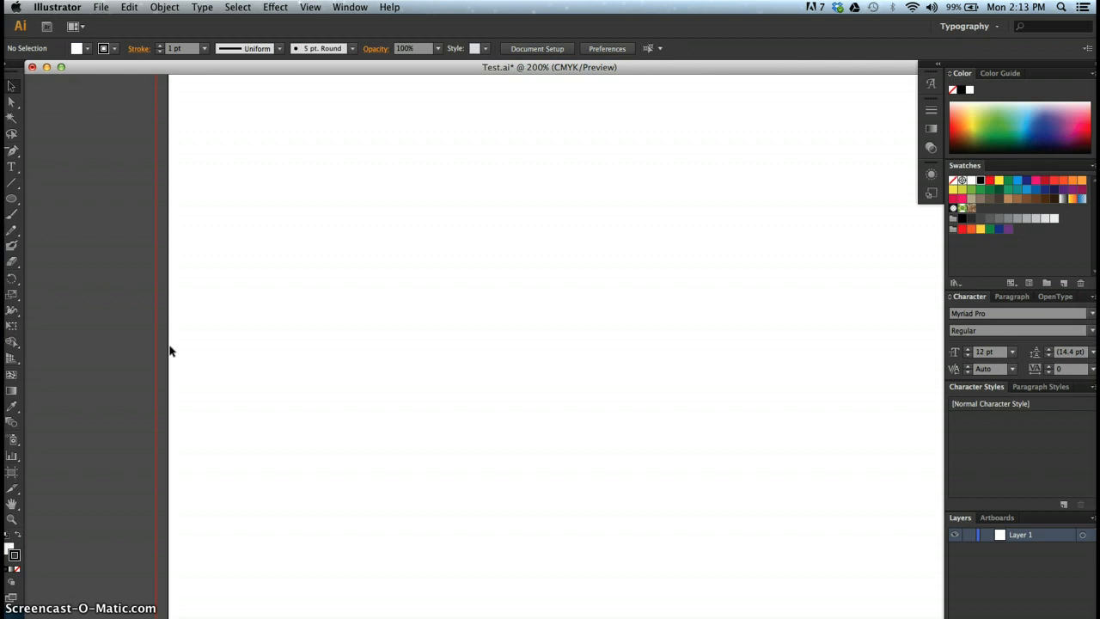
{"action": "key", "text": "Tab"}
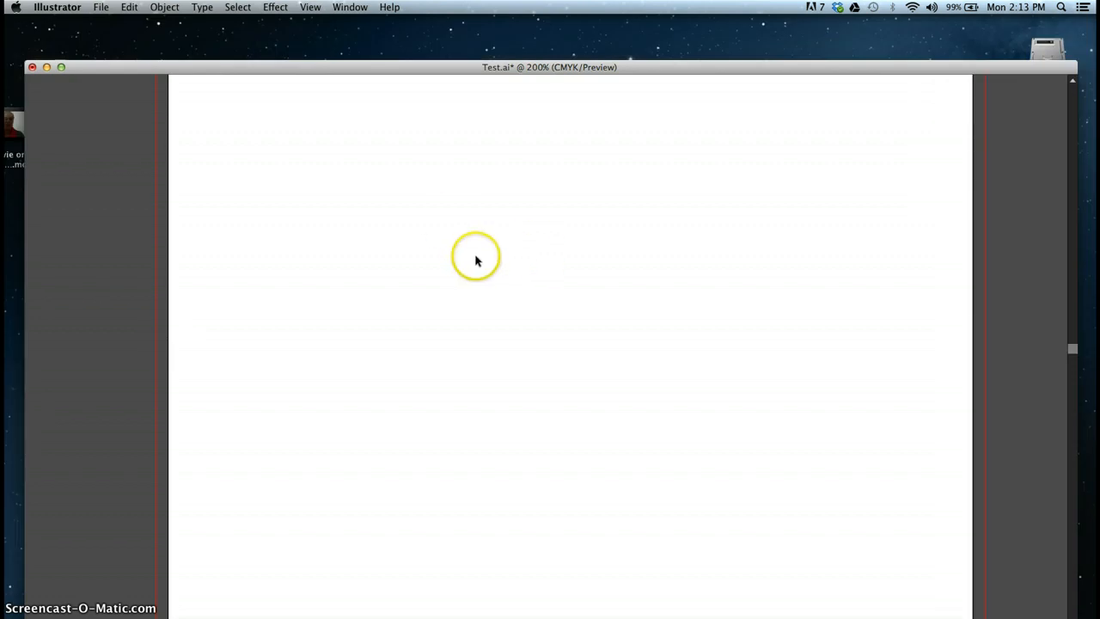
{"action": "key", "text": "Tab"}
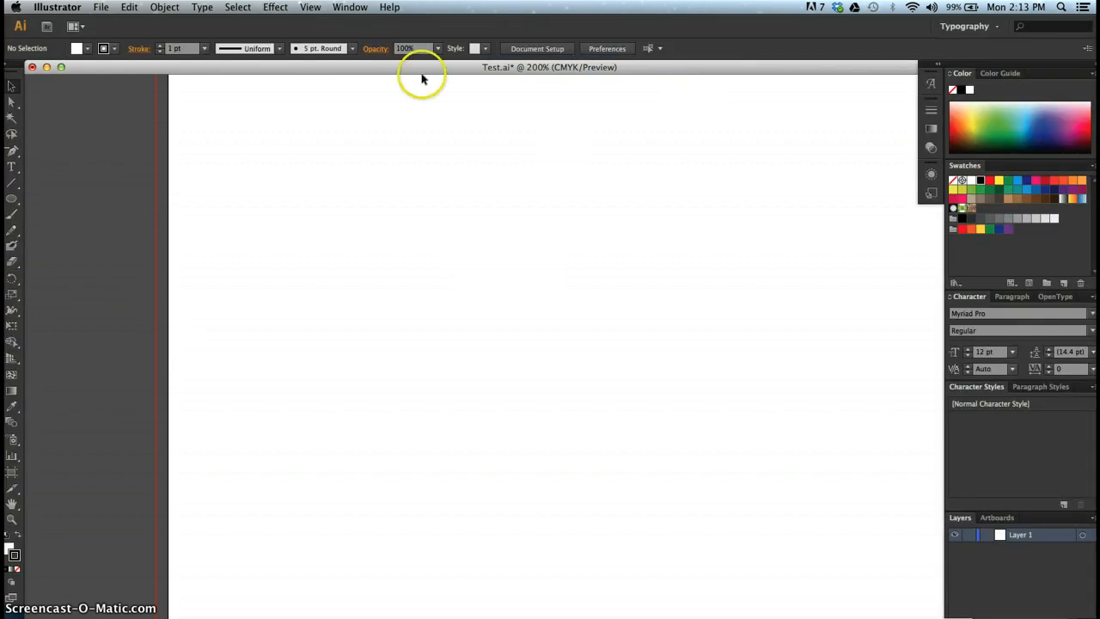
{"action": "key", "text": "Tab"}
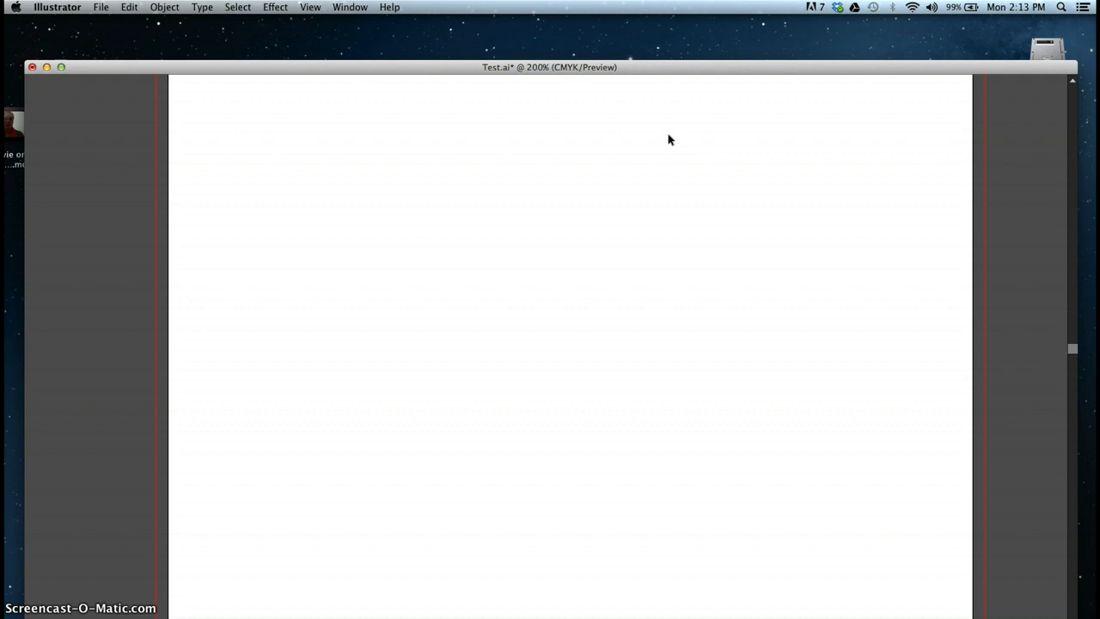
{"action": "key", "text": "Tab"}
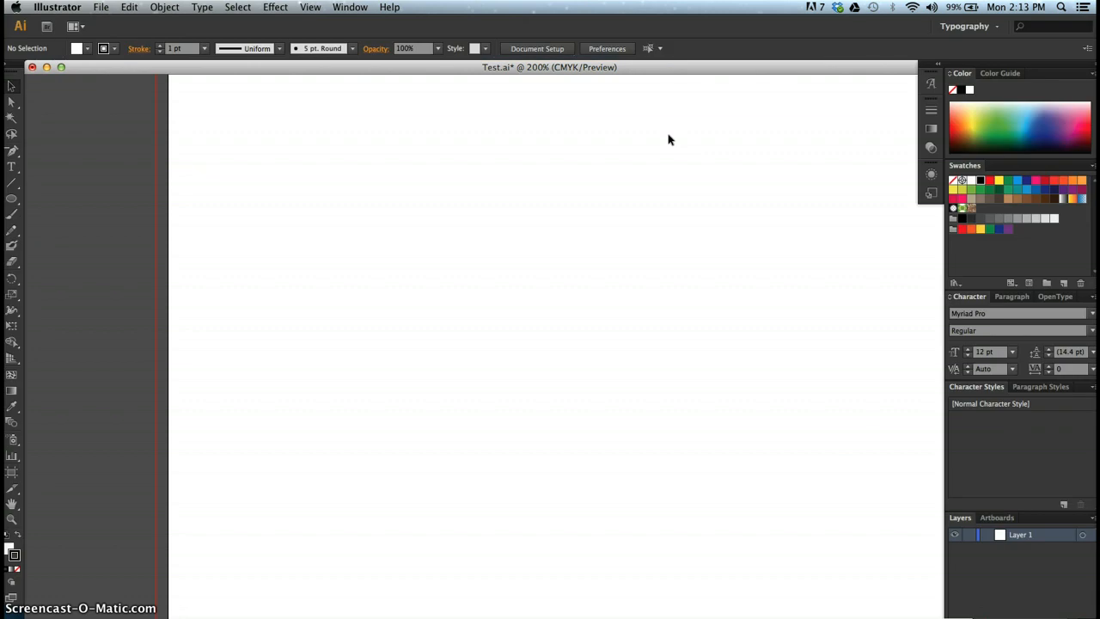
{"action": "left_click_drag", "start_coordinate": [737, 216], "coordinate": [657, 262]}
{"action": "key", "text": "super+0"}
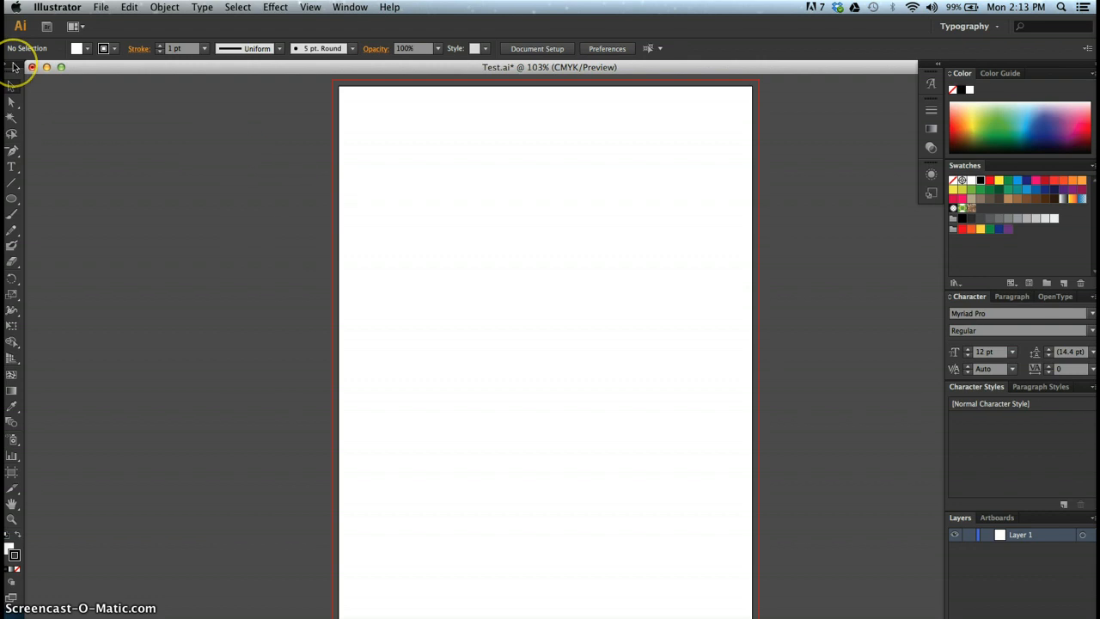
Undock the Tools panel, change it to a two-column layout, and redock it at the workspace's left edge.
{"action": "left_click_drag", "start_coordinate": [14, 67], "coordinate": [117, 92]}
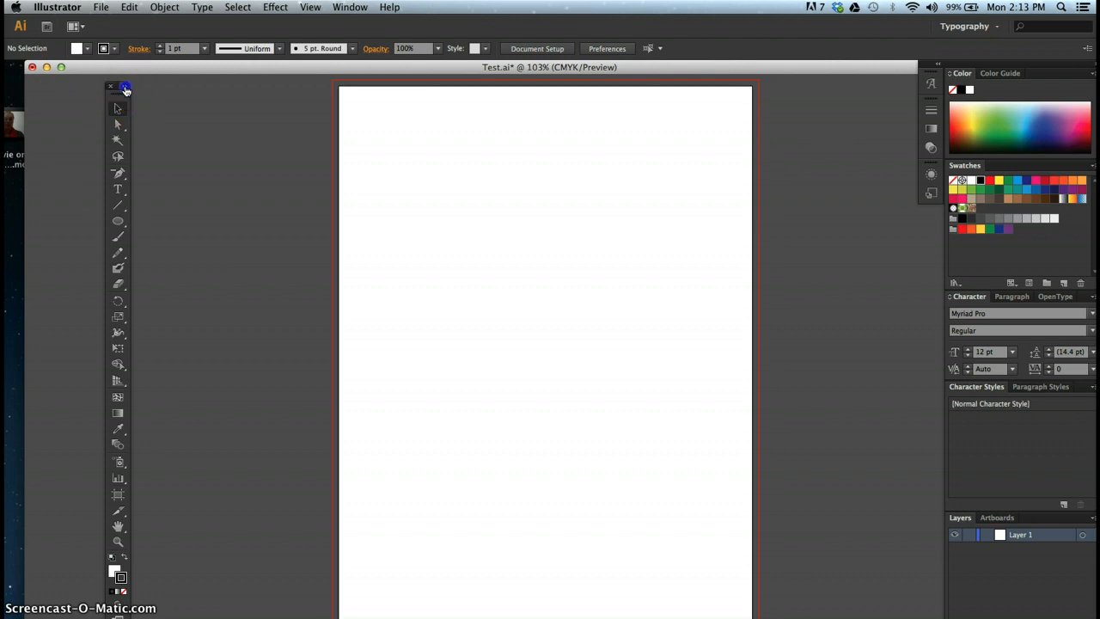
{"action": "left_click", "coordinate": [126, 88]}
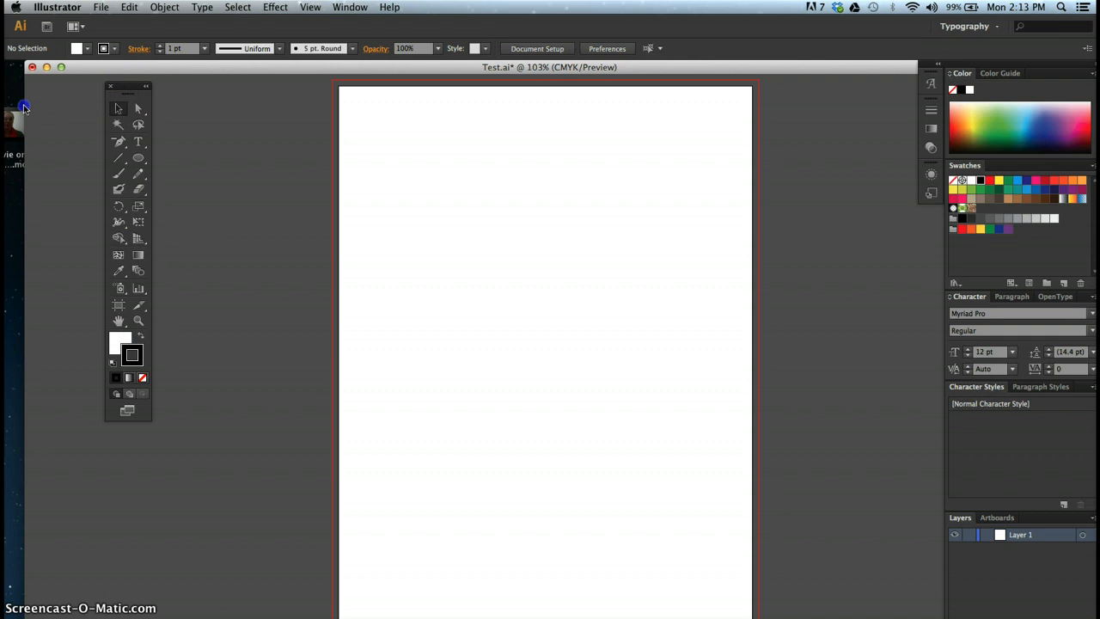
{"action": "left_click_drag", "start_coordinate": [120, 86], "coordinate": [8, 104]}
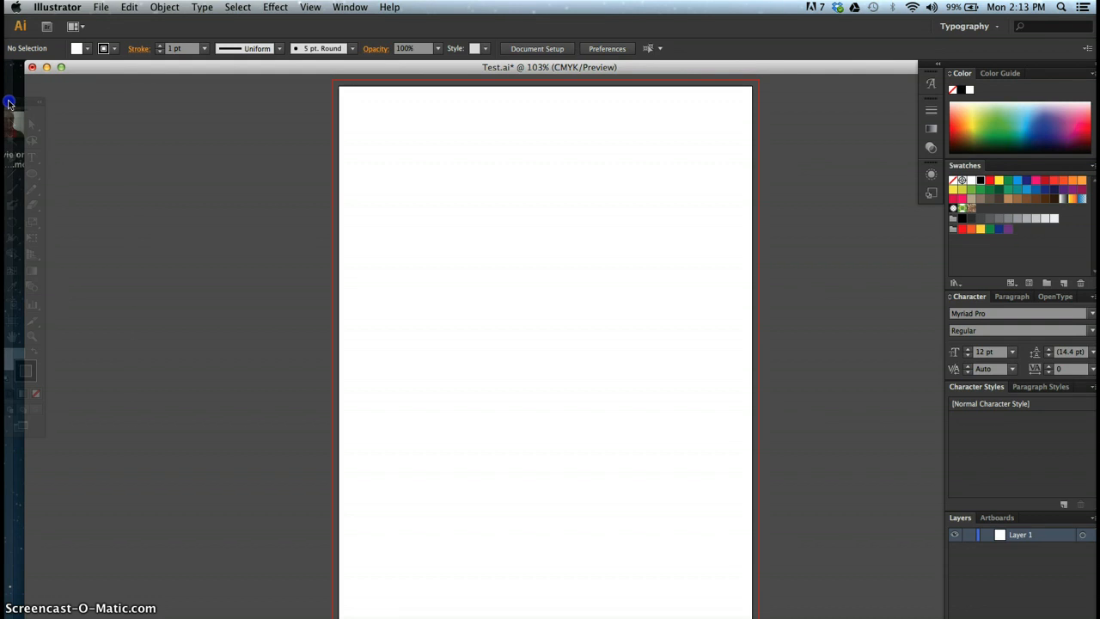
{"action": "left_click_drag", "start_coordinate": [9, 103], "coordinate": [10, 102]}
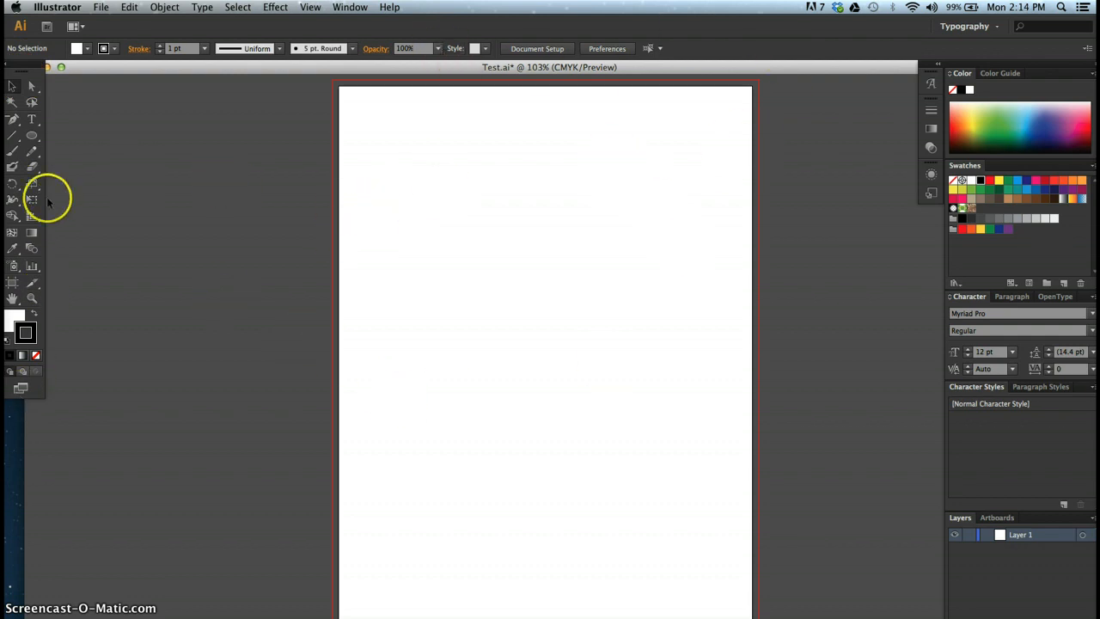
{"action": "left_click", "coordinate": [12, 87]}
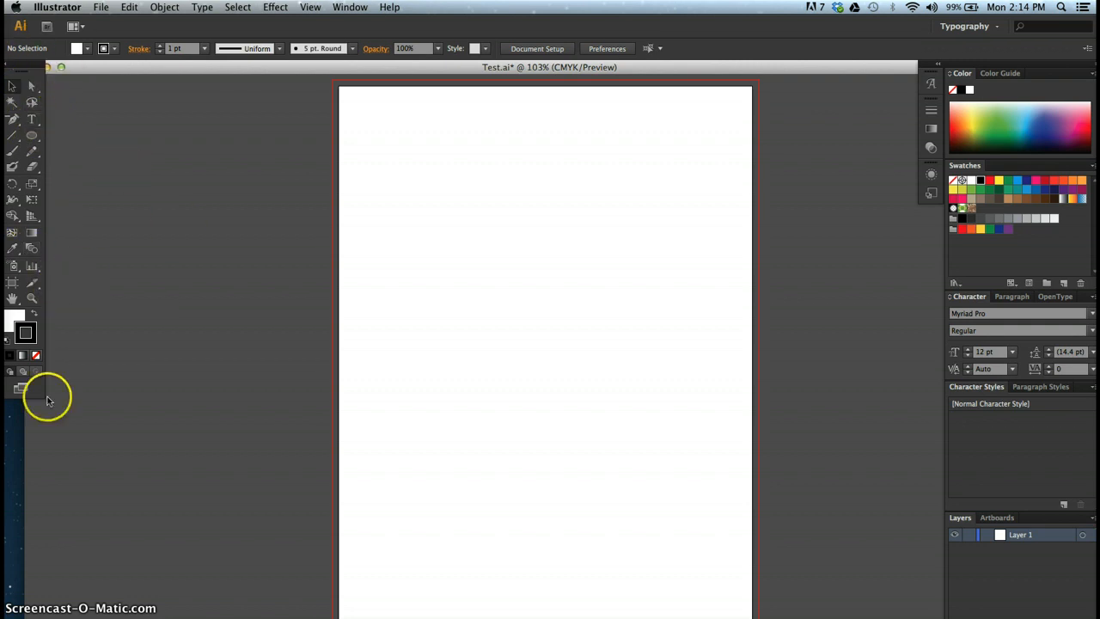
{"action": "left_click", "coordinate": [19, 321]}
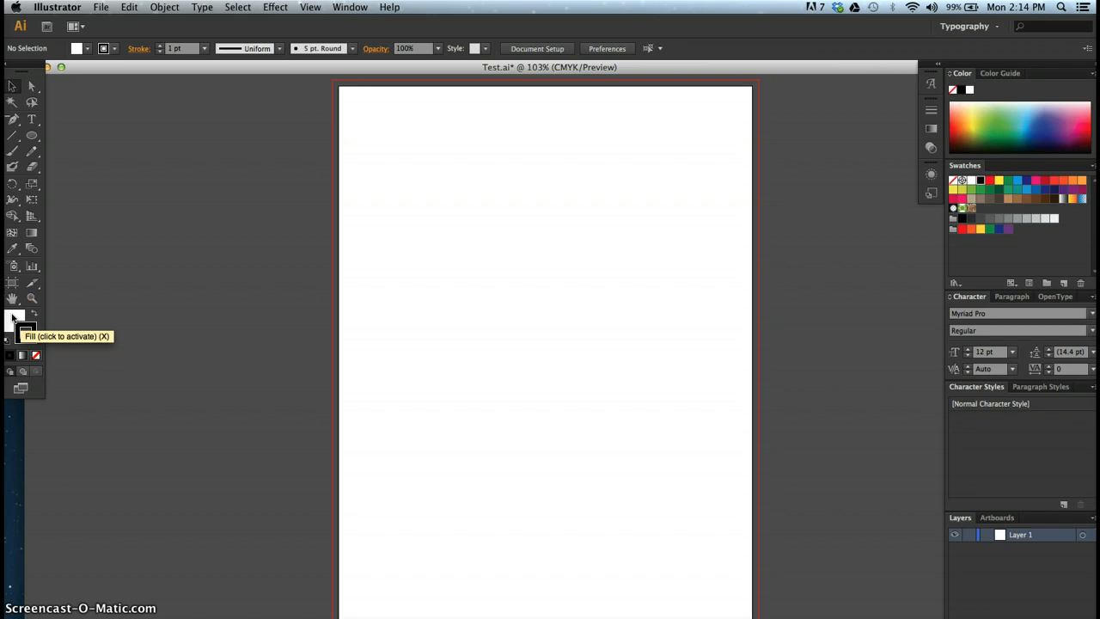
{"action": "left_click", "coordinate": [17, 324]}
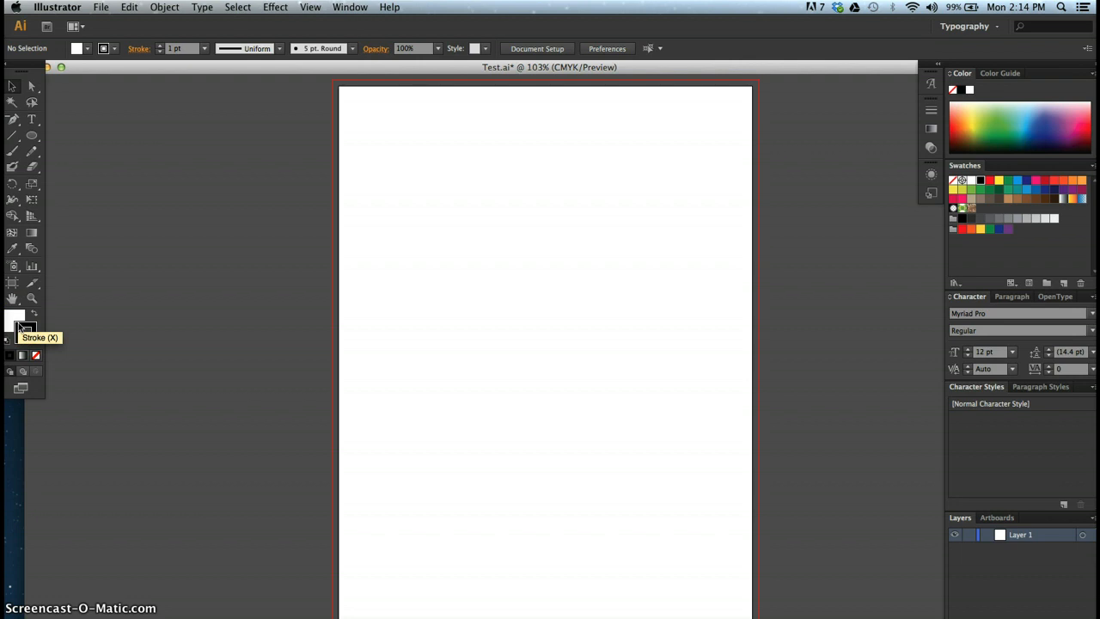
{"action": "left_click", "coordinate": [19, 326]}
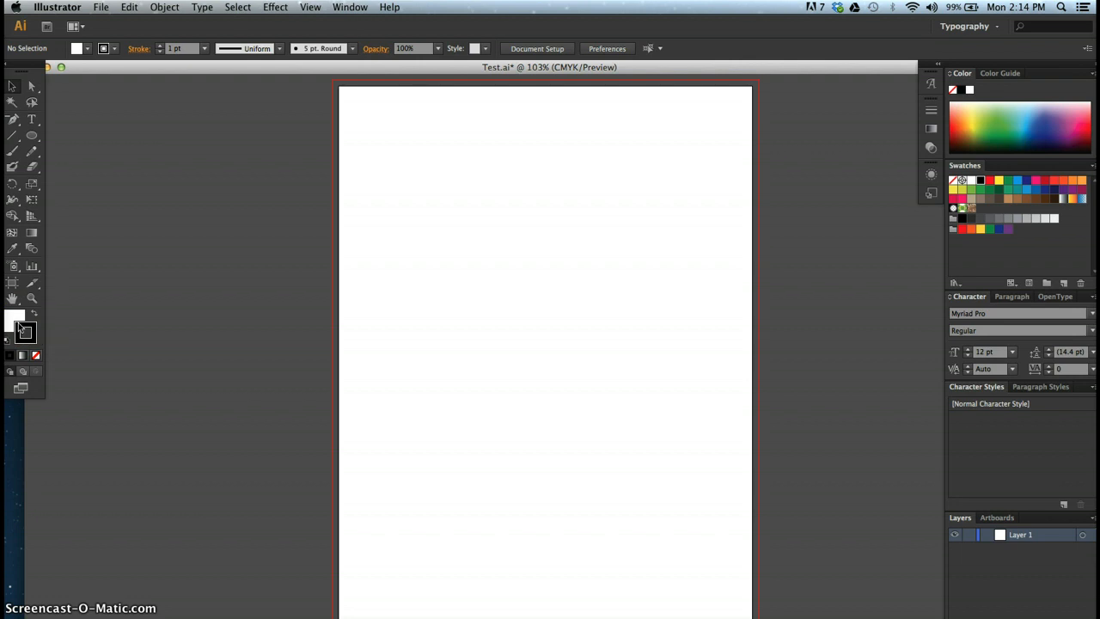